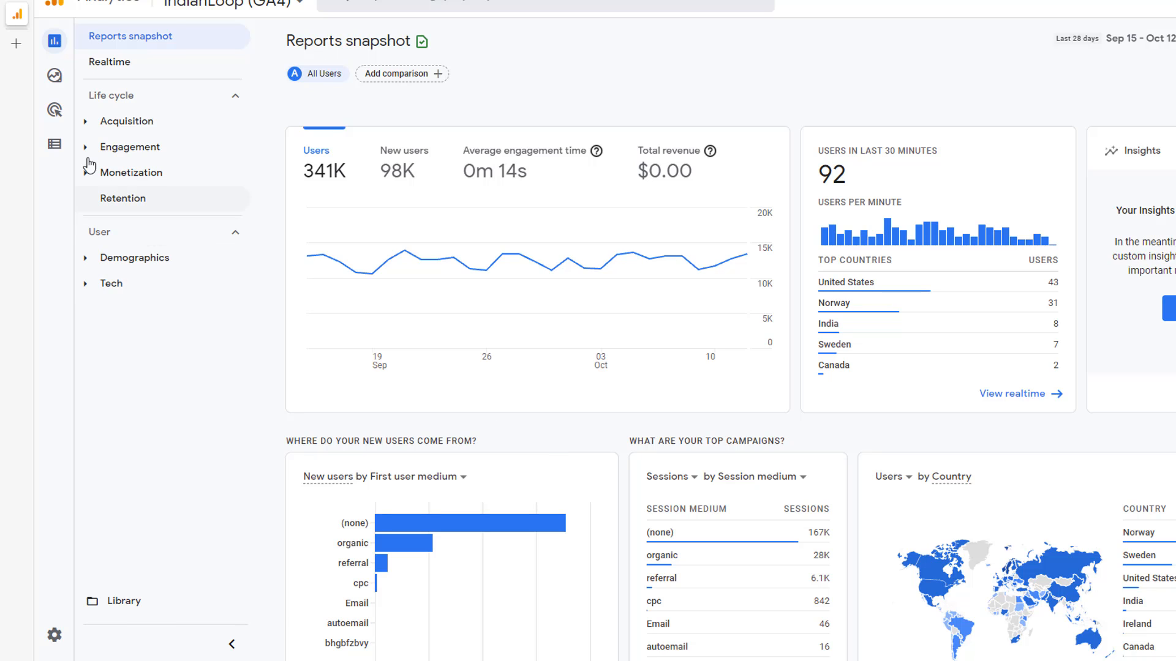
Step: Open the Explorations section of the IndianLoop (GA4) property
mouse_move(74, 121)
click(77, 82)
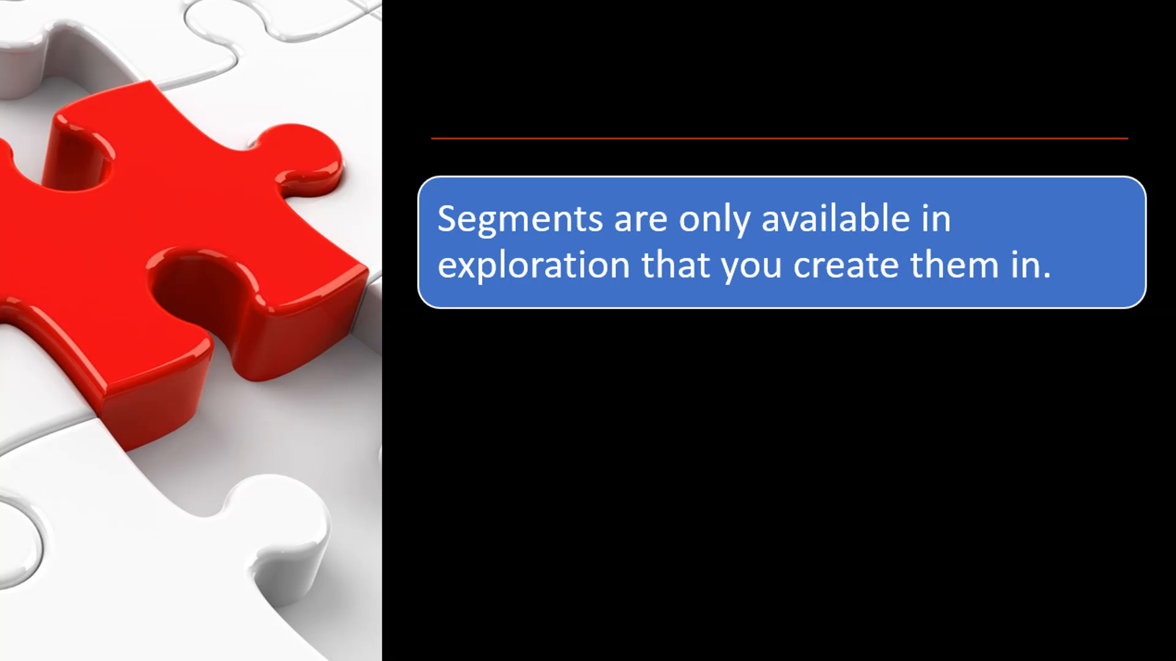
key(Right)
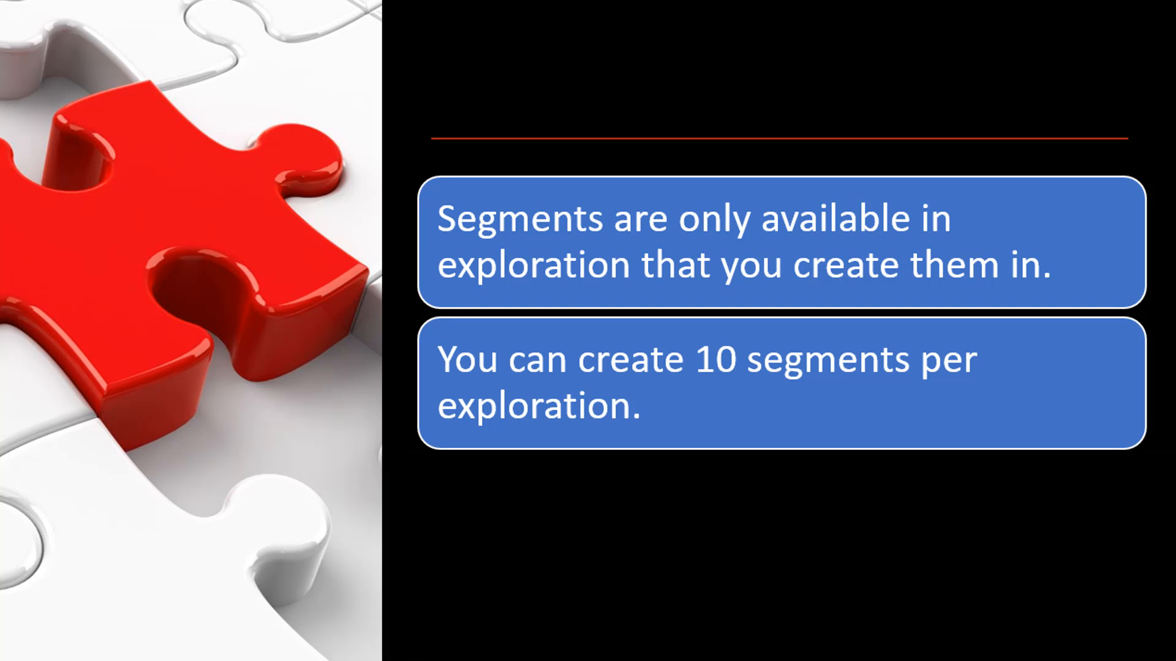
key(Right)
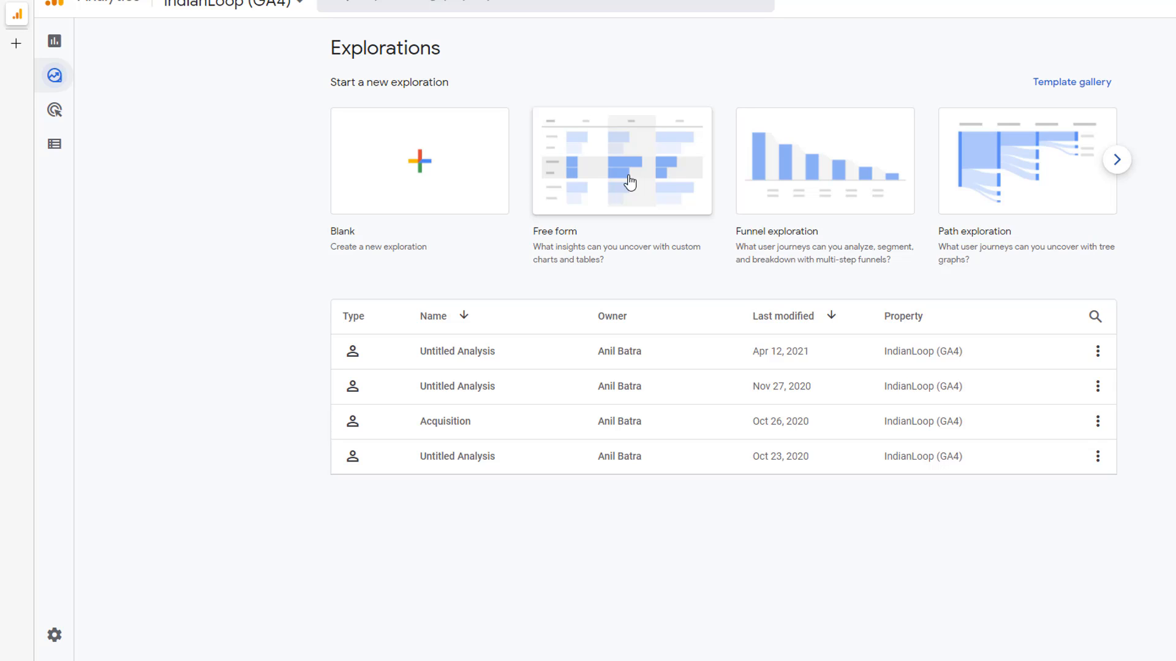
Step: Create a Free form exploration and start building a custom user segment in it
click(630, 182)
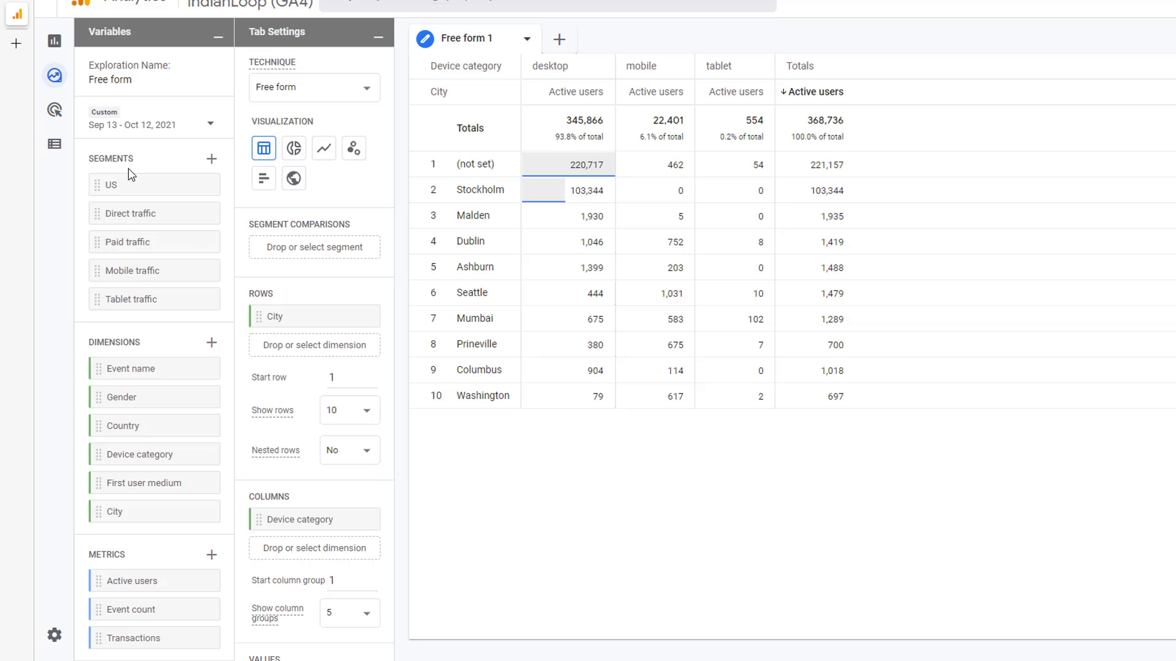
mouse_move(131, 169)
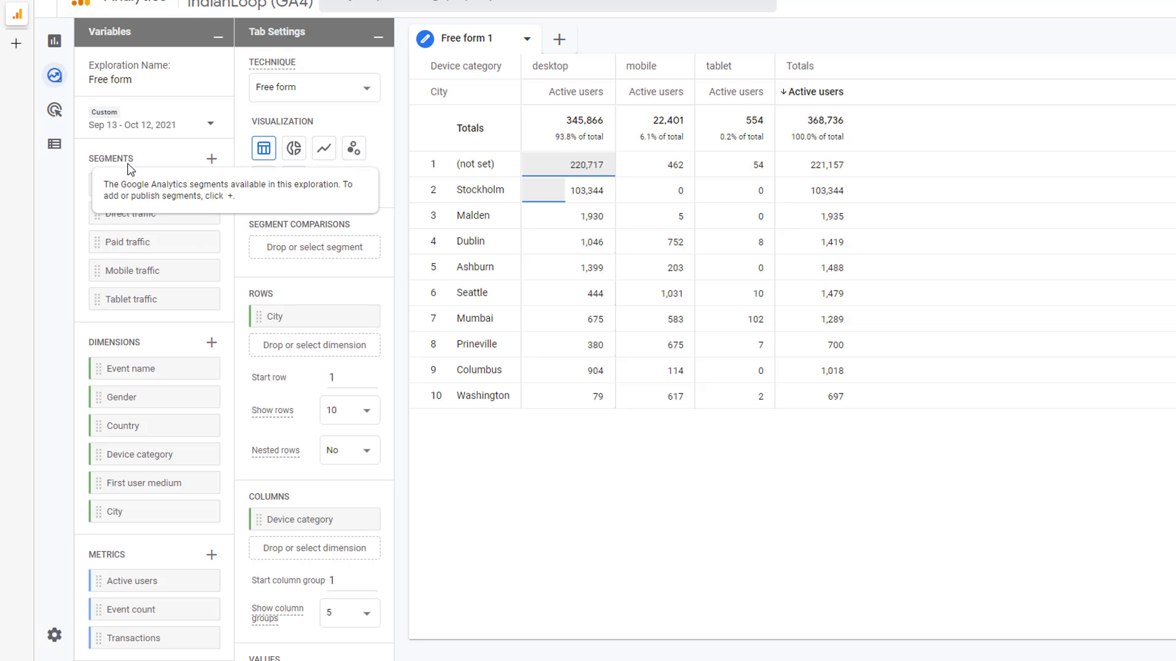
click(211, 160)
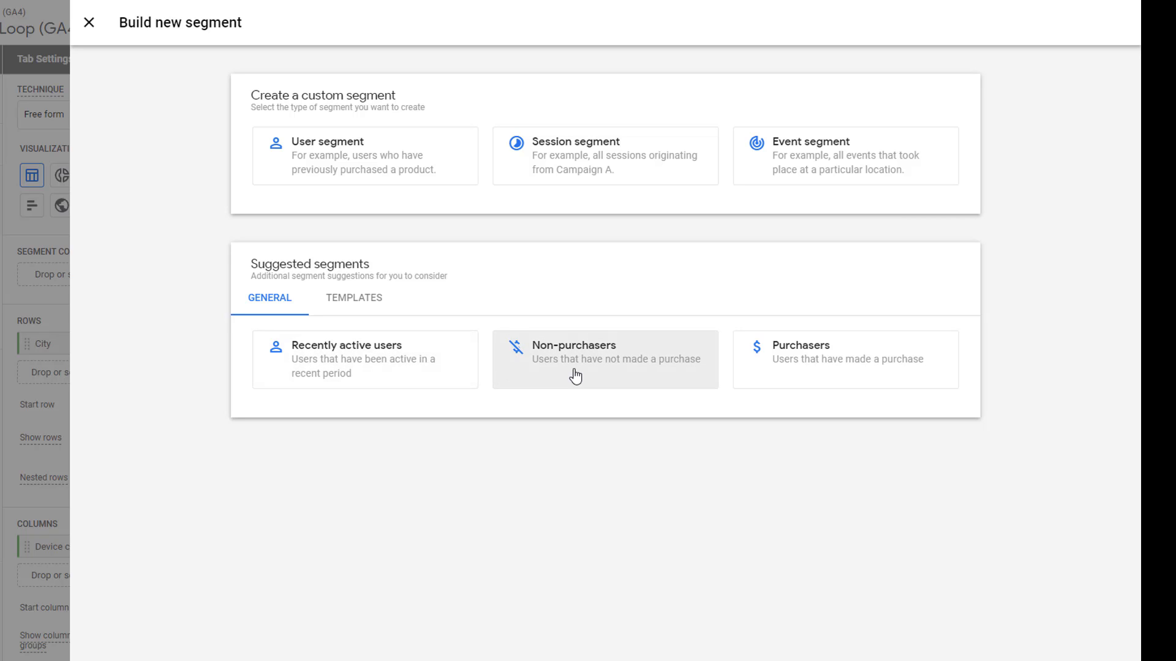
click(366, 308)
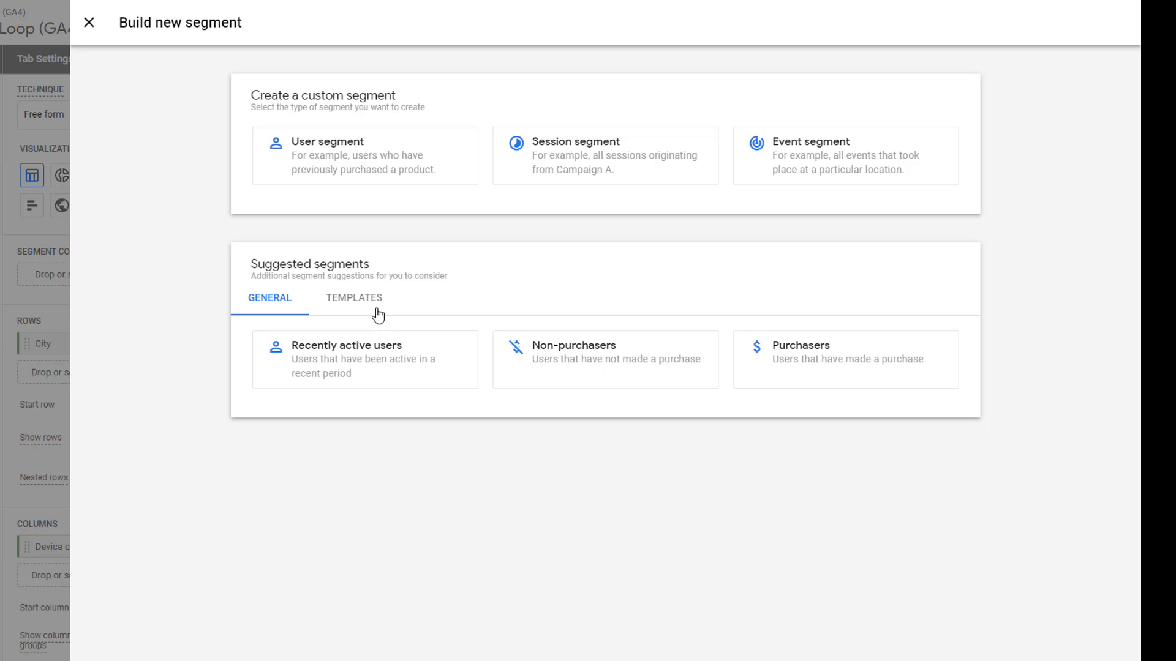
click(371, 174)
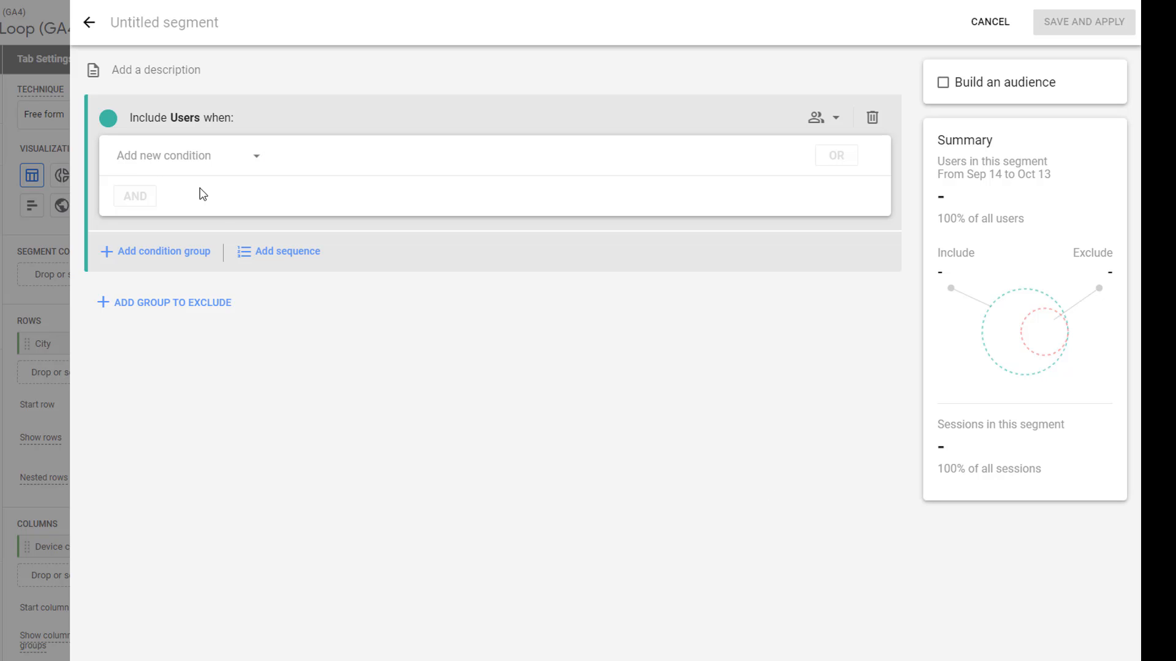
Step: Examine the segment condition categories and look through the list of available events
click(255, 160)
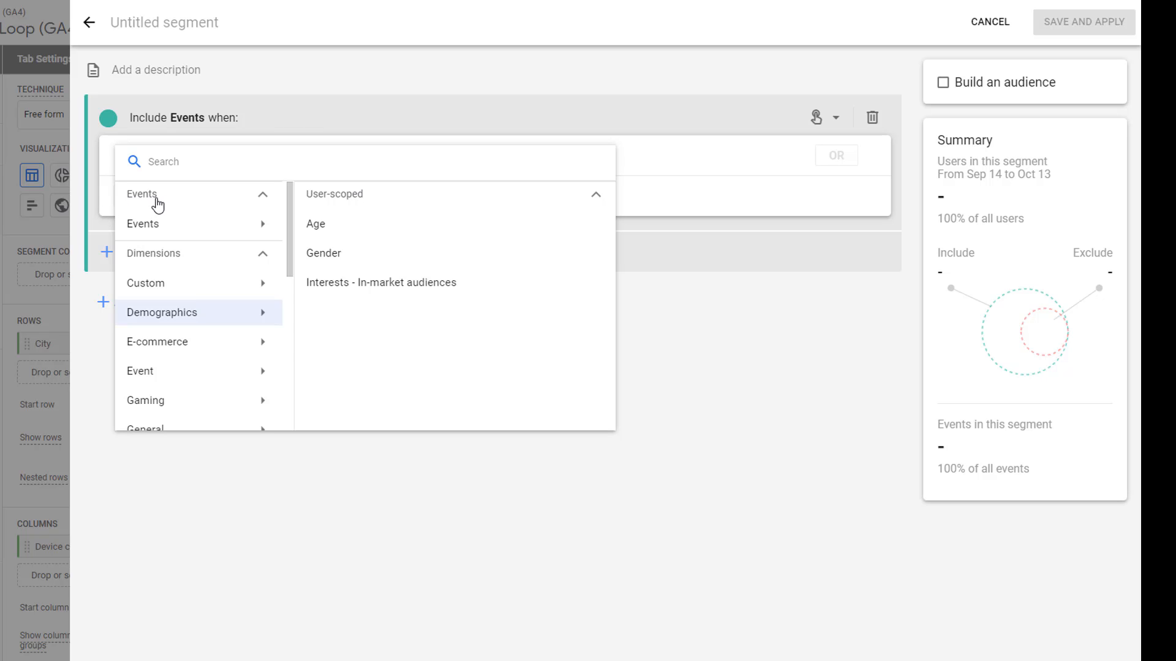
scroll(208, 331, down, 3)
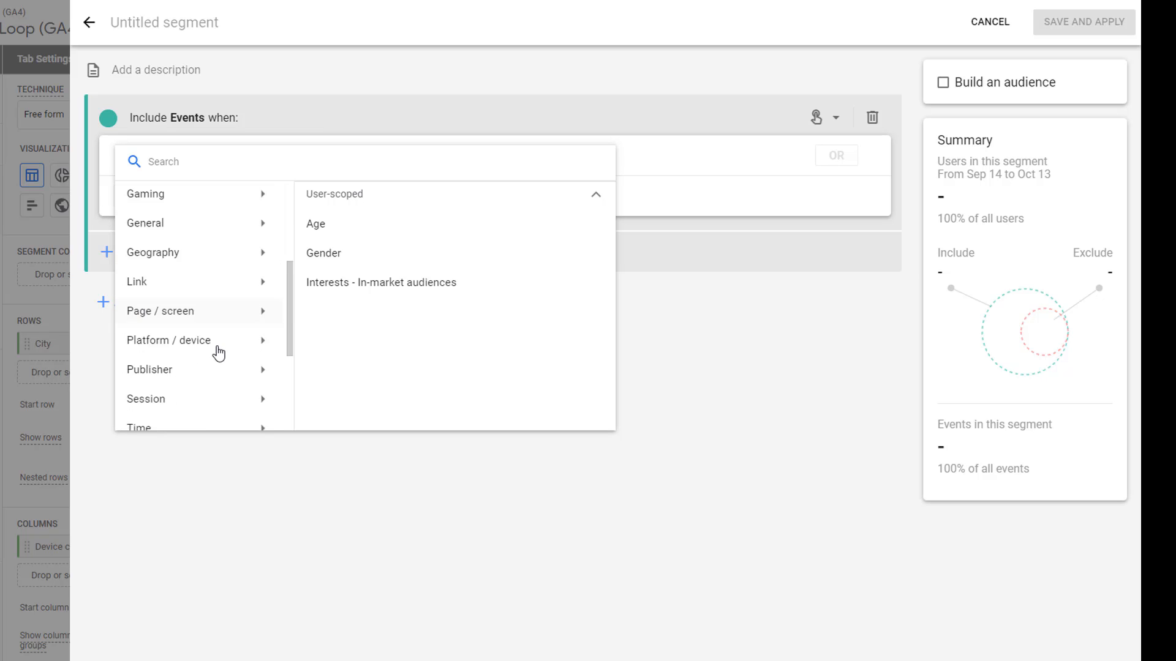
scroll(220, 361, down, 3)
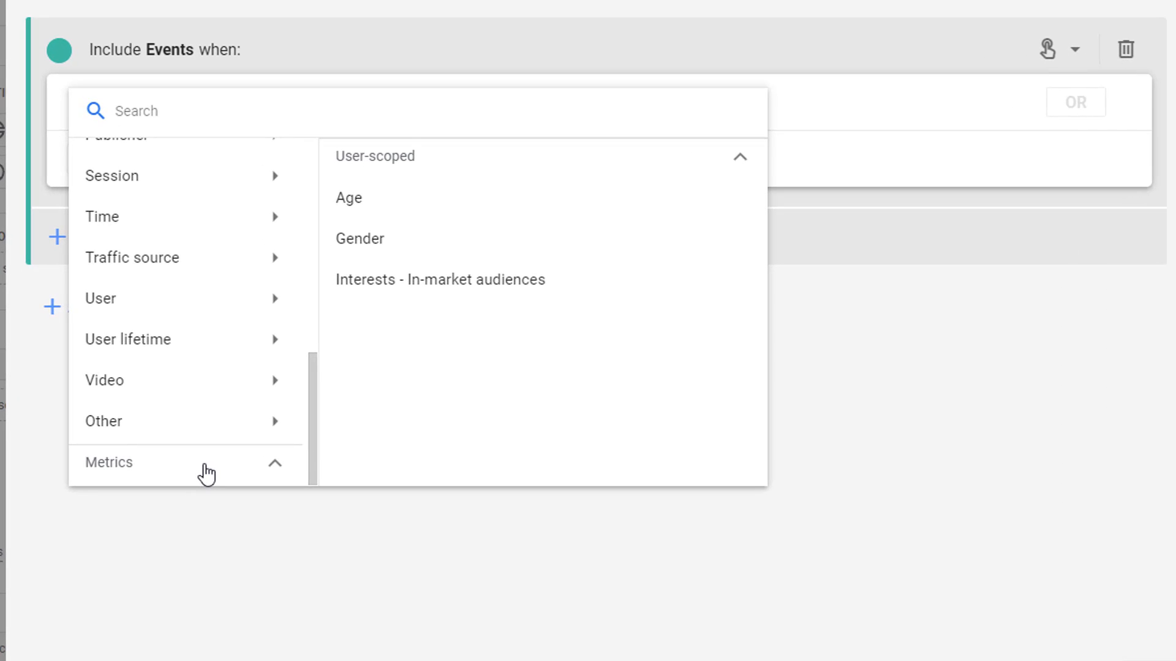
scroll(205, 456, up, 6)
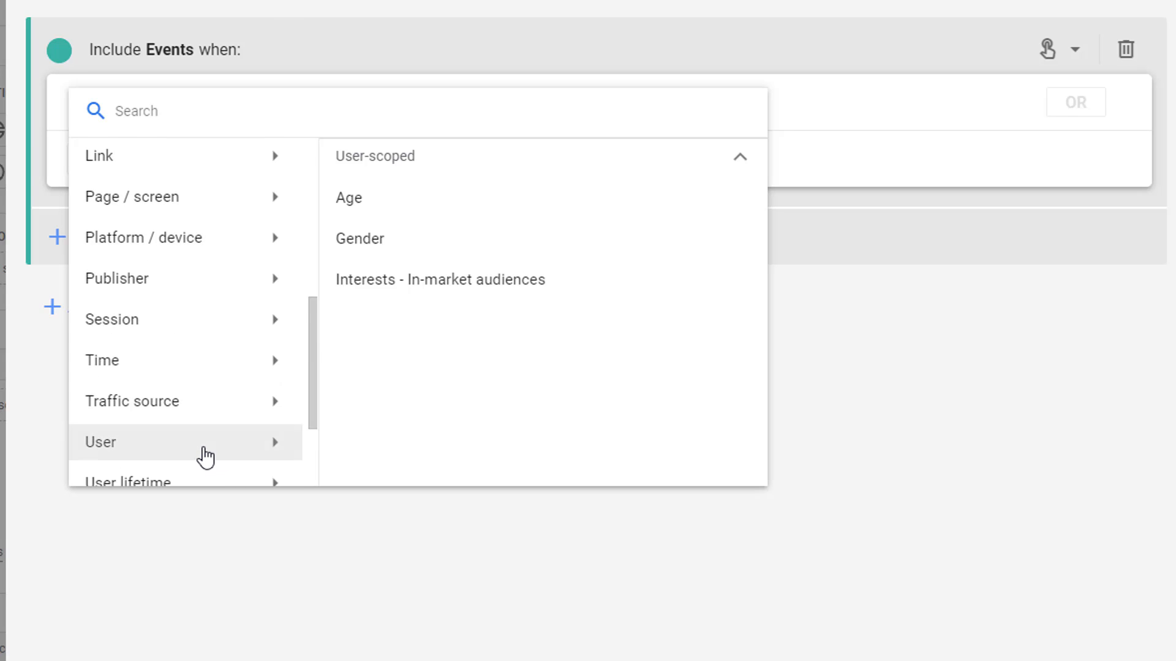
click(277, 162)
click(273, 206)
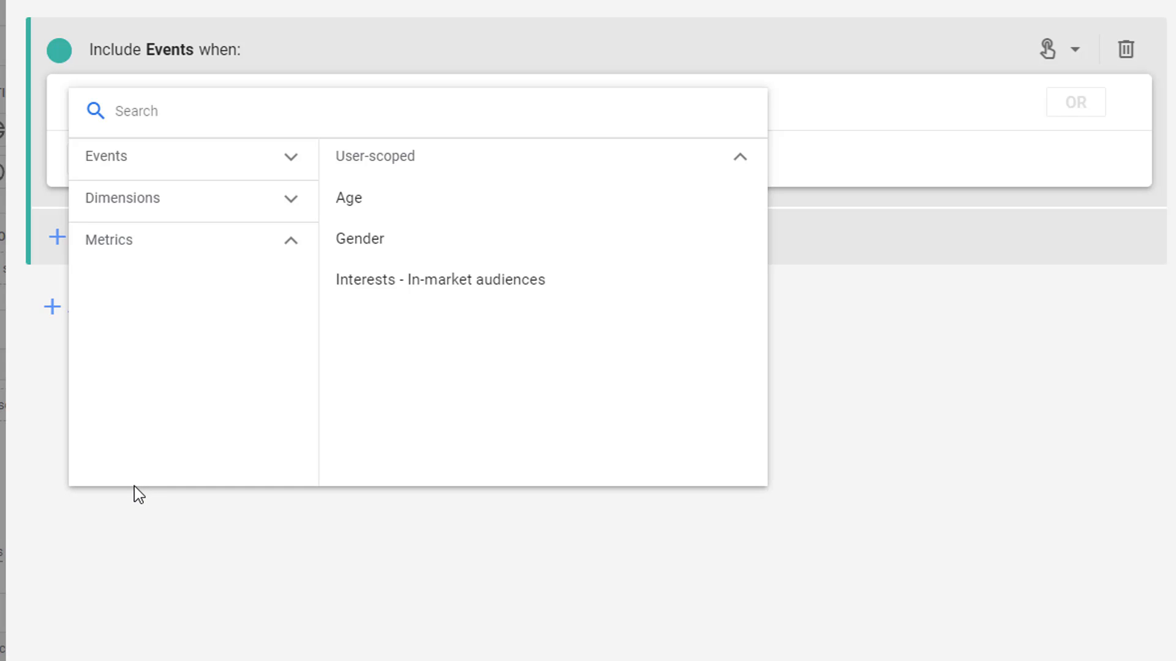
click(292, 165)
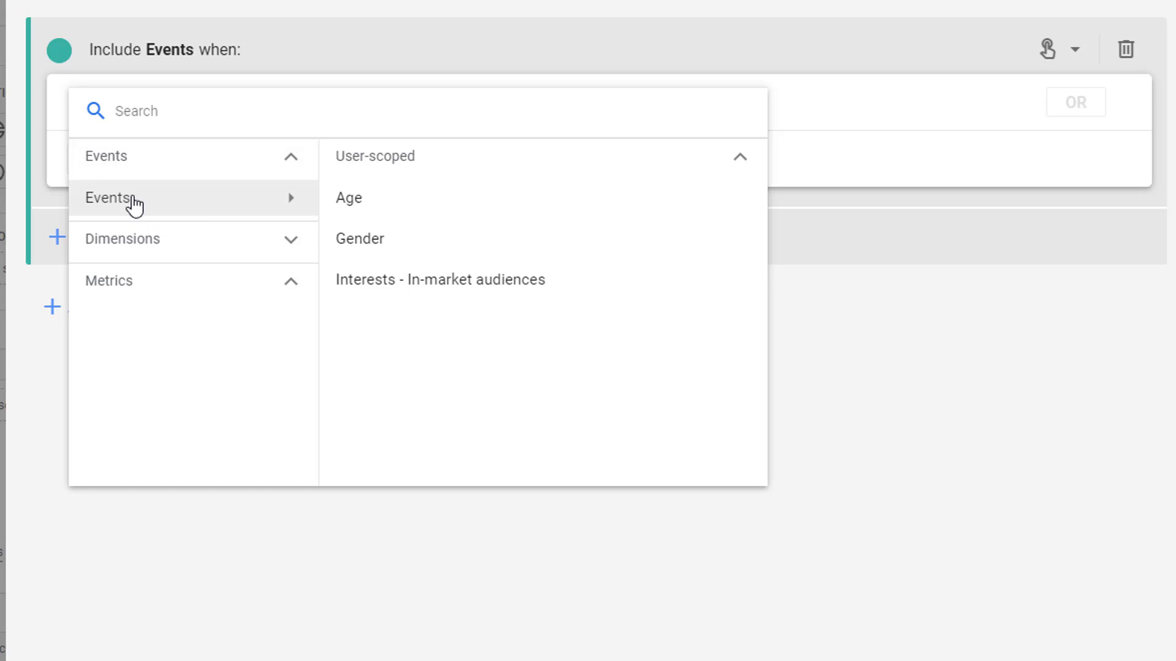
click(276, 210)
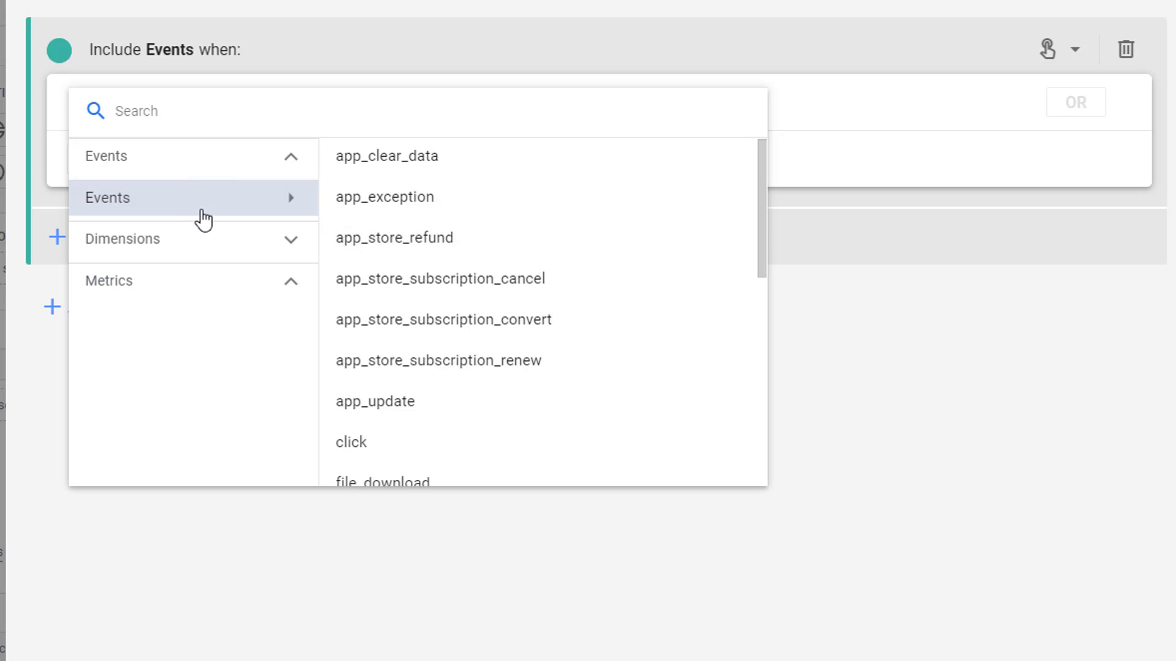
scroll(586, 407, down, 4)
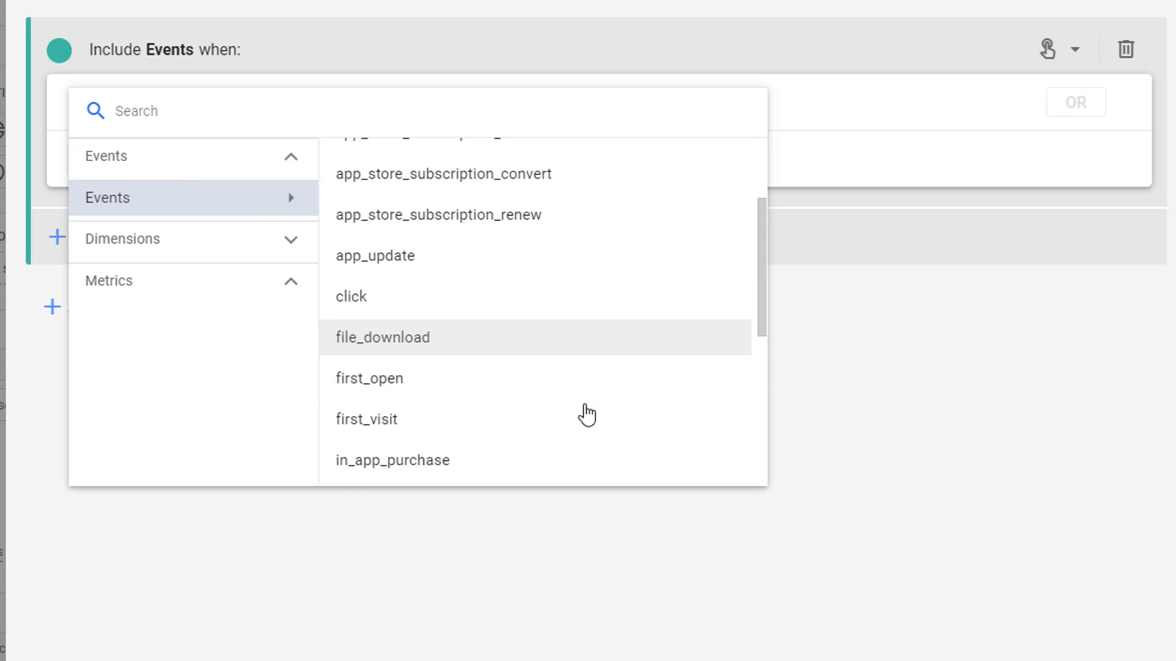
scroll(587, 414, down, 3)
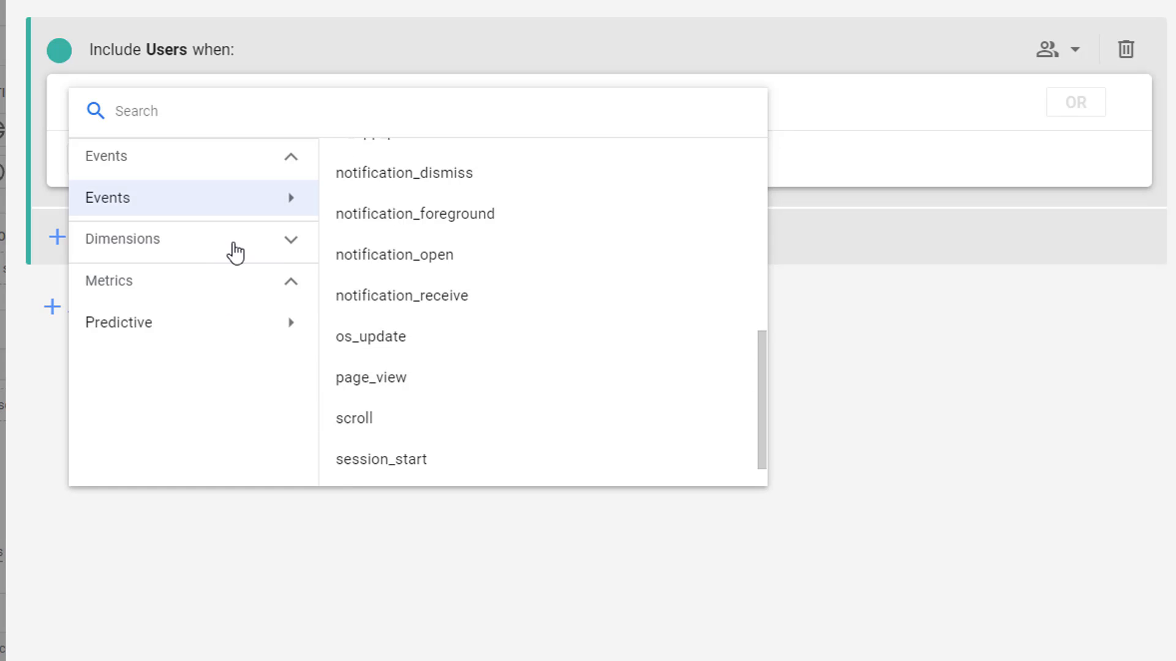
Step: Examine the demographic dimensions and the predictive metrics available as conditions for a user segment
click(197, 250)
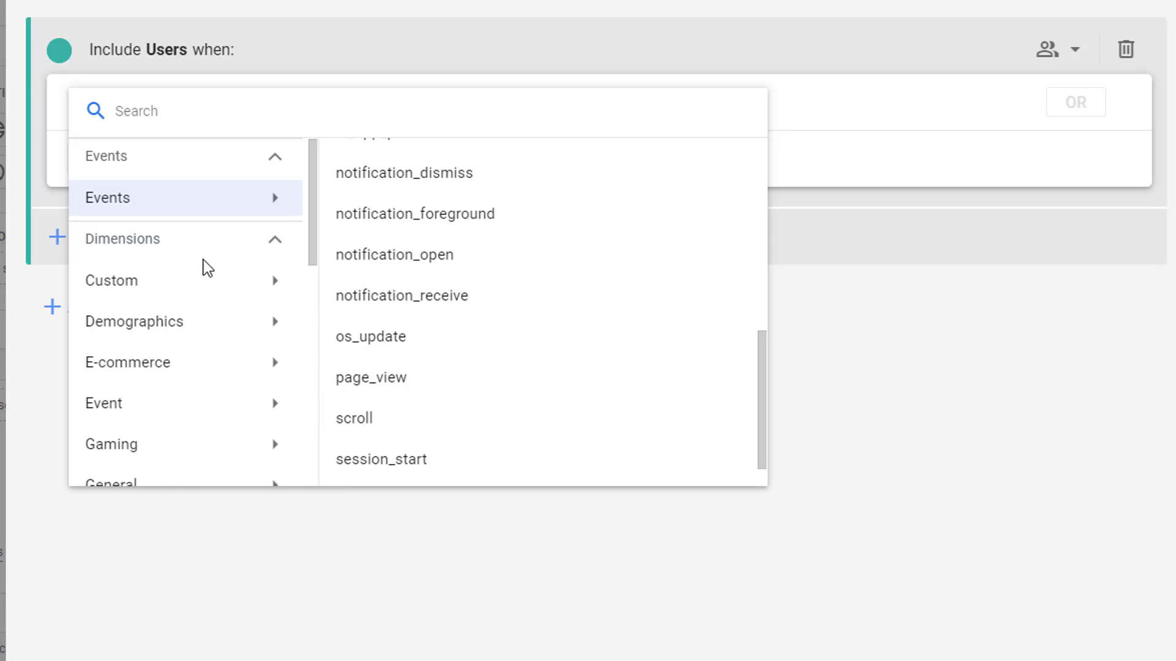
click(192, 324)
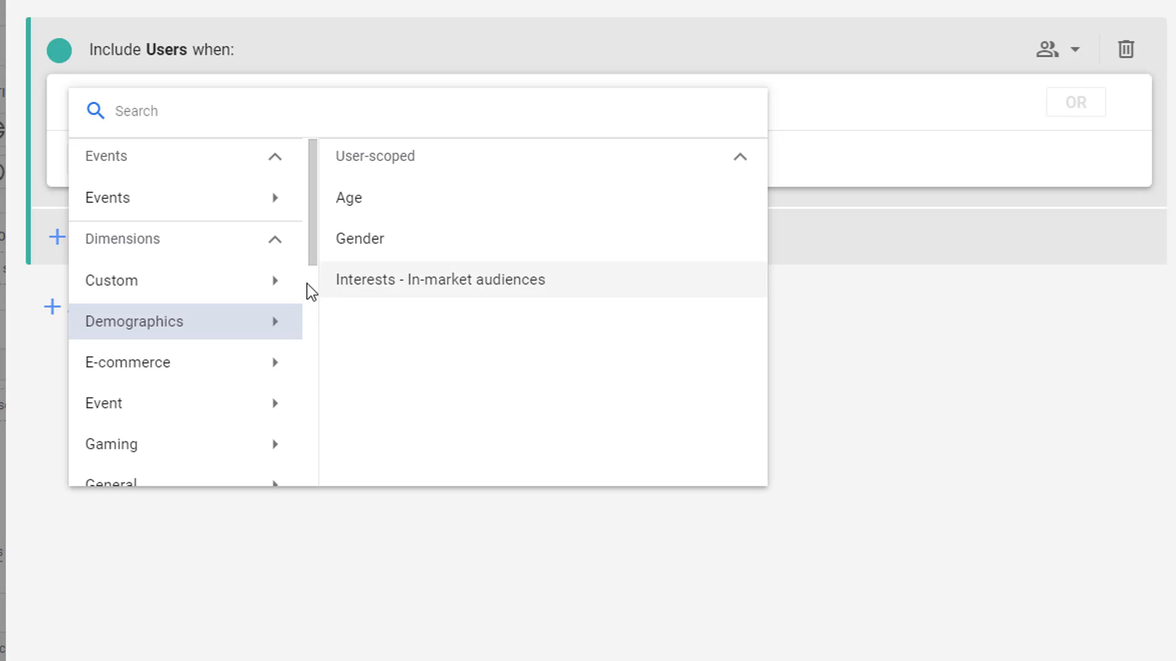
click(275, 239)
click(289, 283)
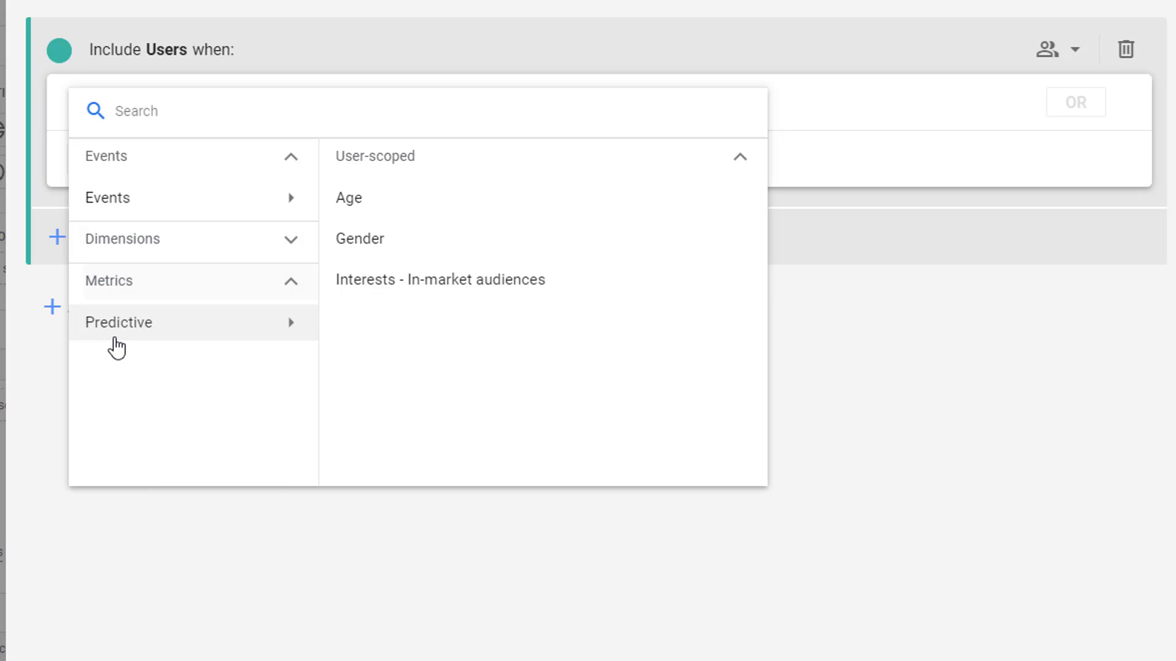
click(118, 341)
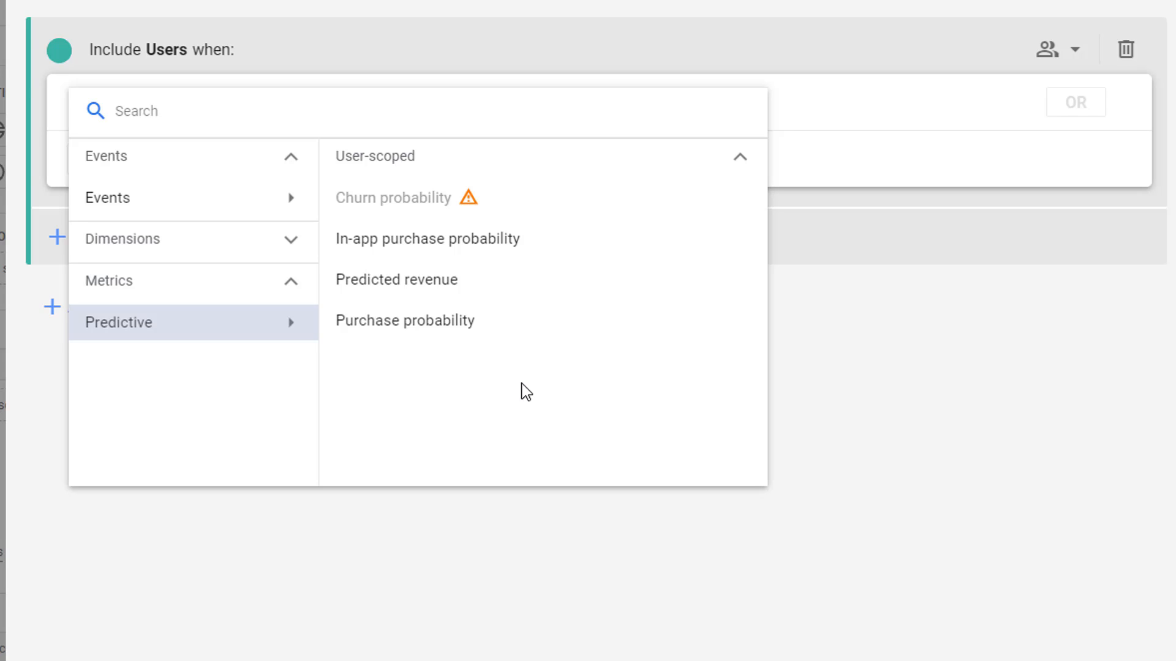
click(380, 61)
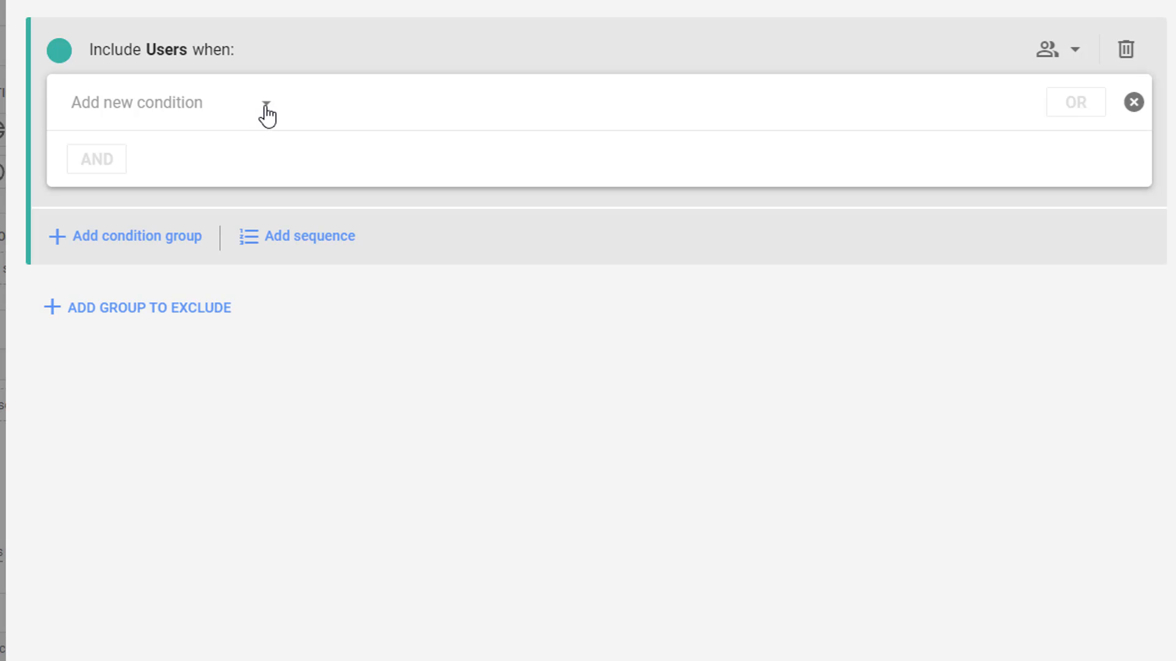
Step: Add the Geography dimension Country ID as the user segment's first condition
click(266, 112)
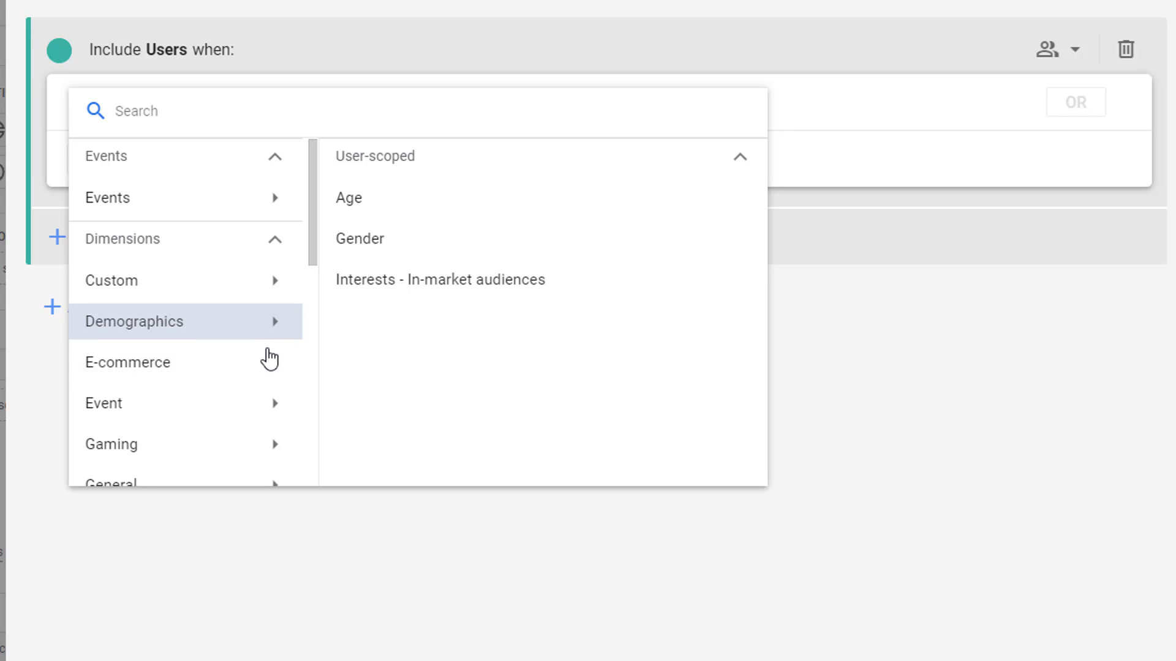
scroll(269, 367, down, 1)
click(238, 456)
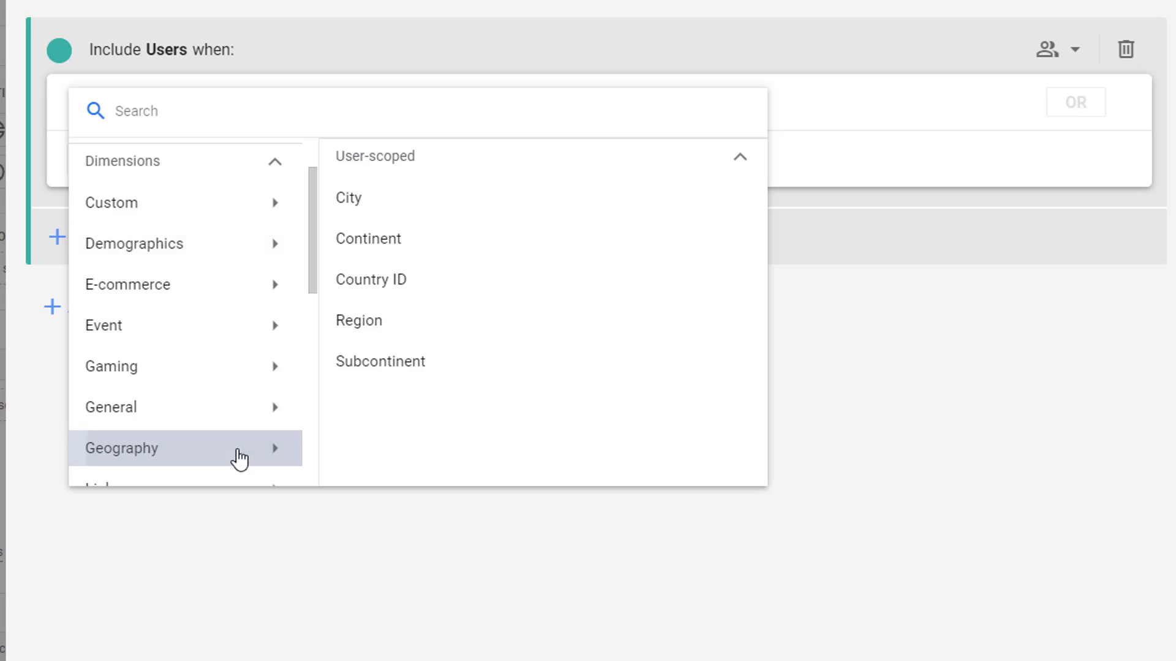
scroll(242, 450, down, 2)
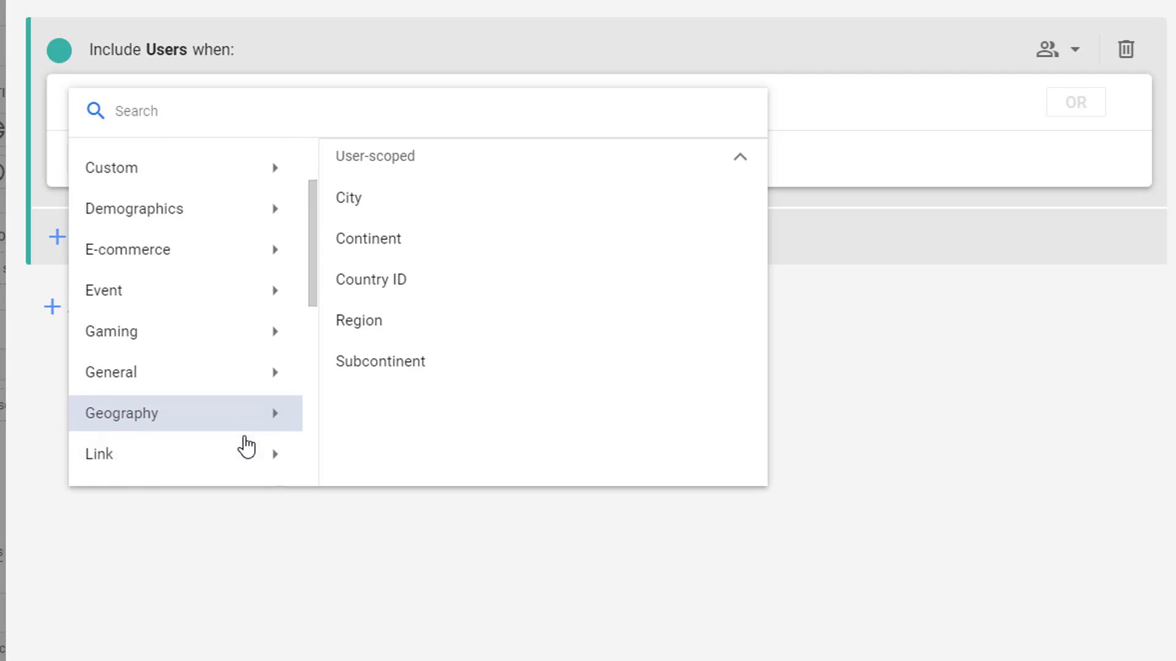
click(364, 299)
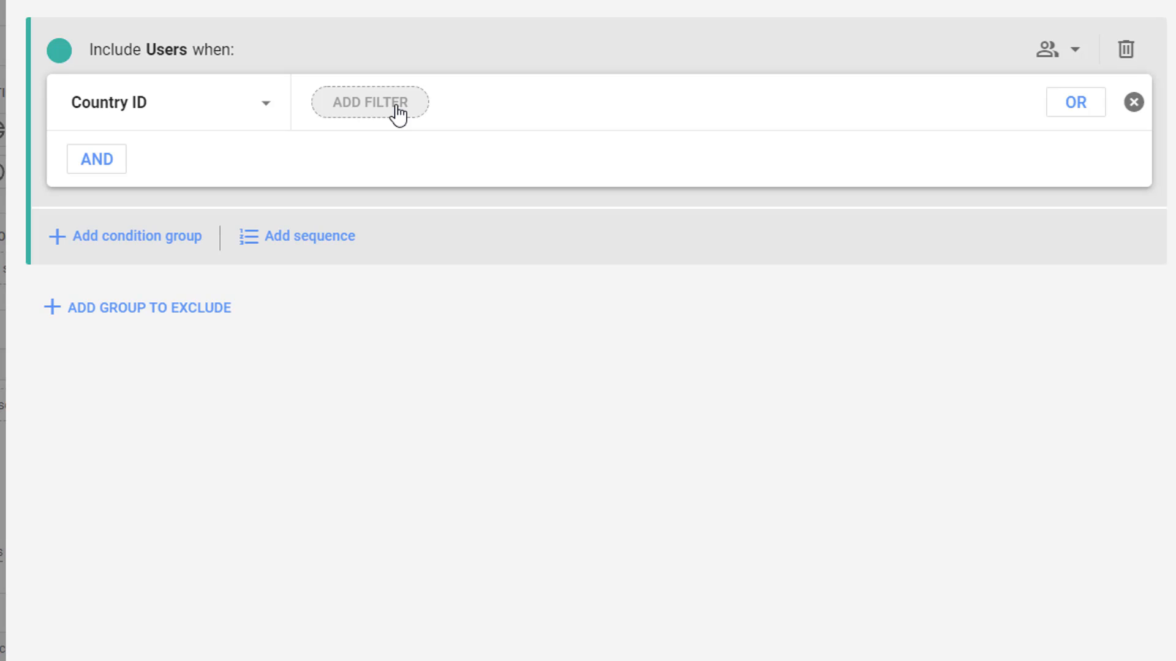
Step: Filter the Country ID condition to values that contain US and apply the filter
click(363, 115)
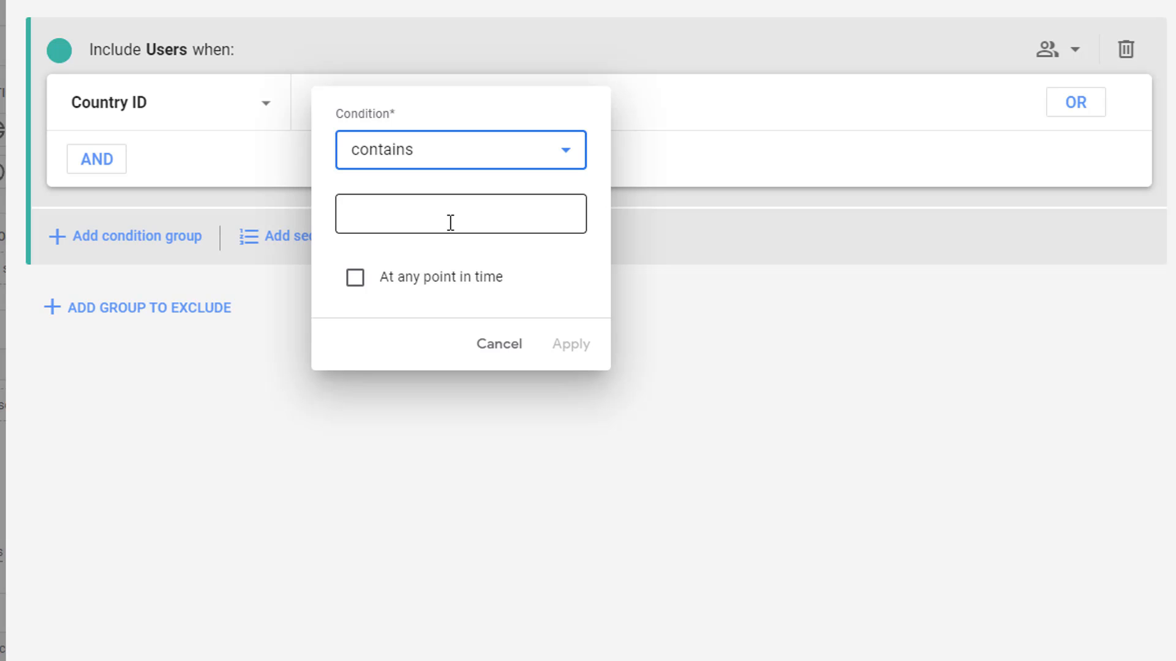
click(568, 158)
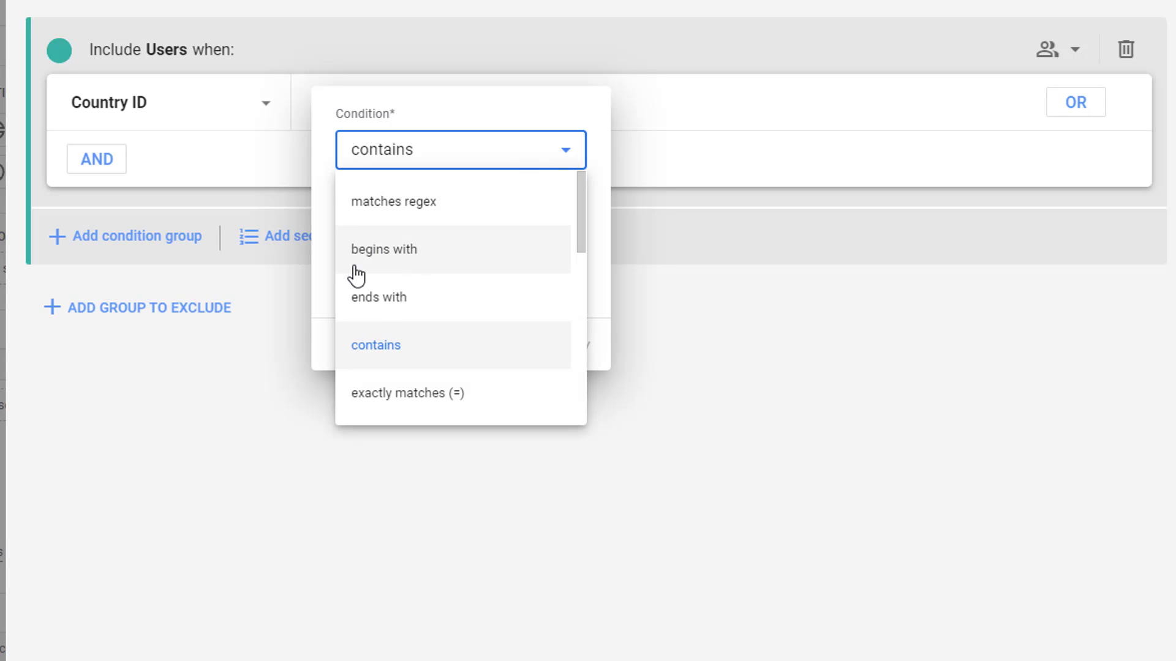
click(386, 351)
click(379, 204)
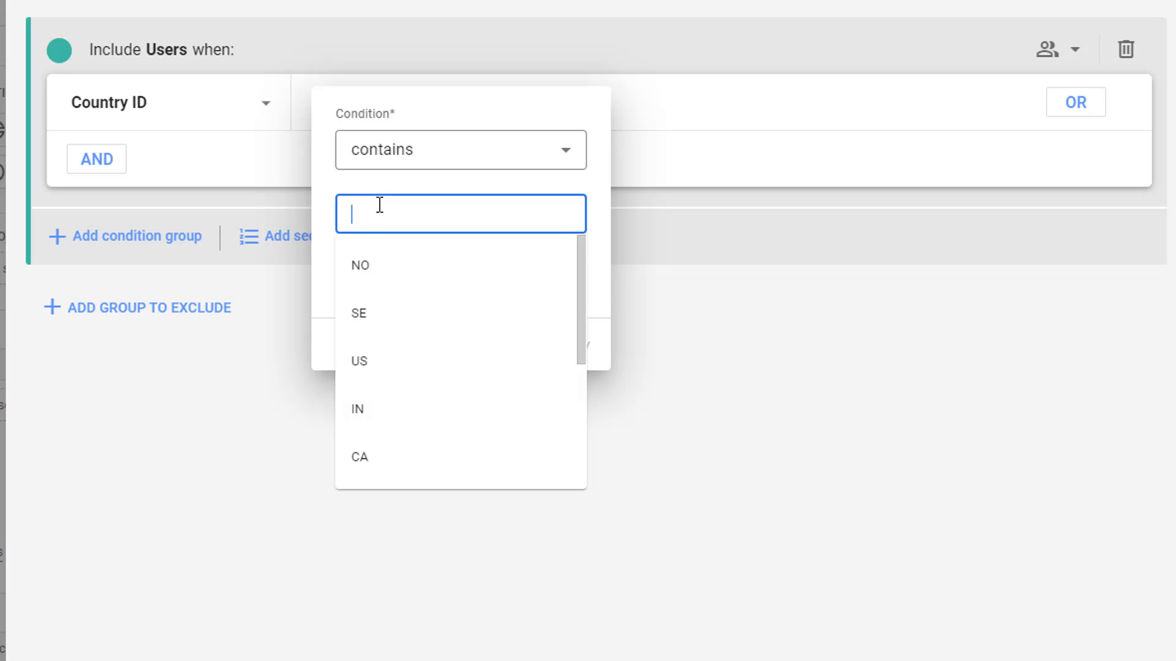
click(376, 375)
click(574, 351)
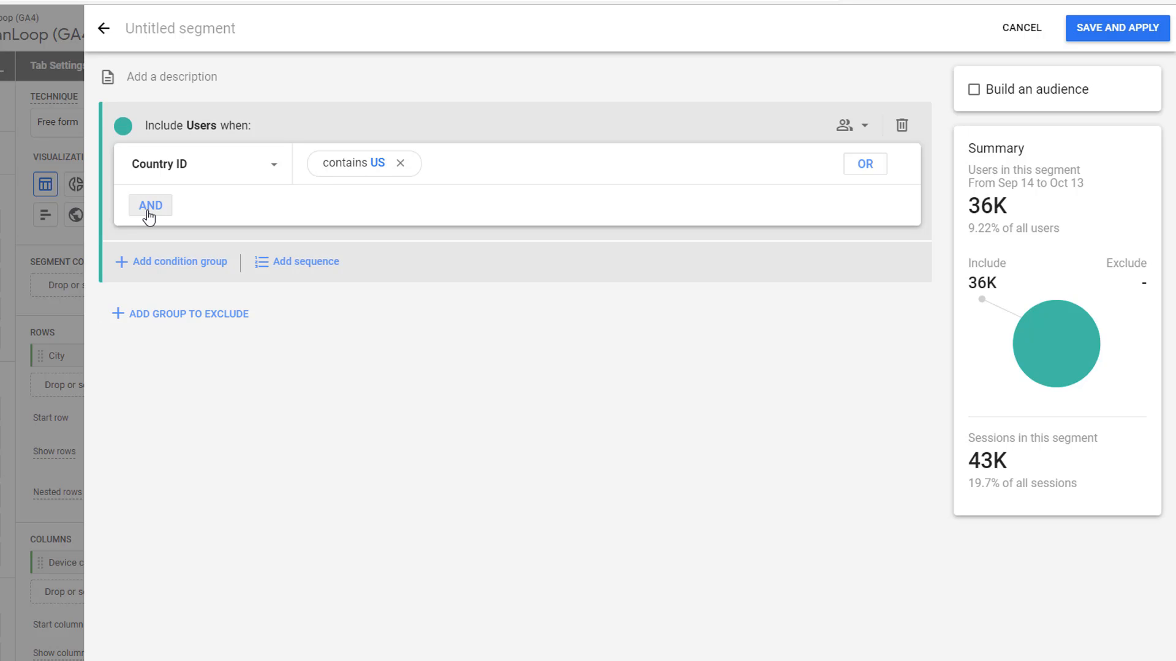
Step: Add the Geography dimension Country ID as an OR alternative to the existing Country ID condition
click(865, 162)
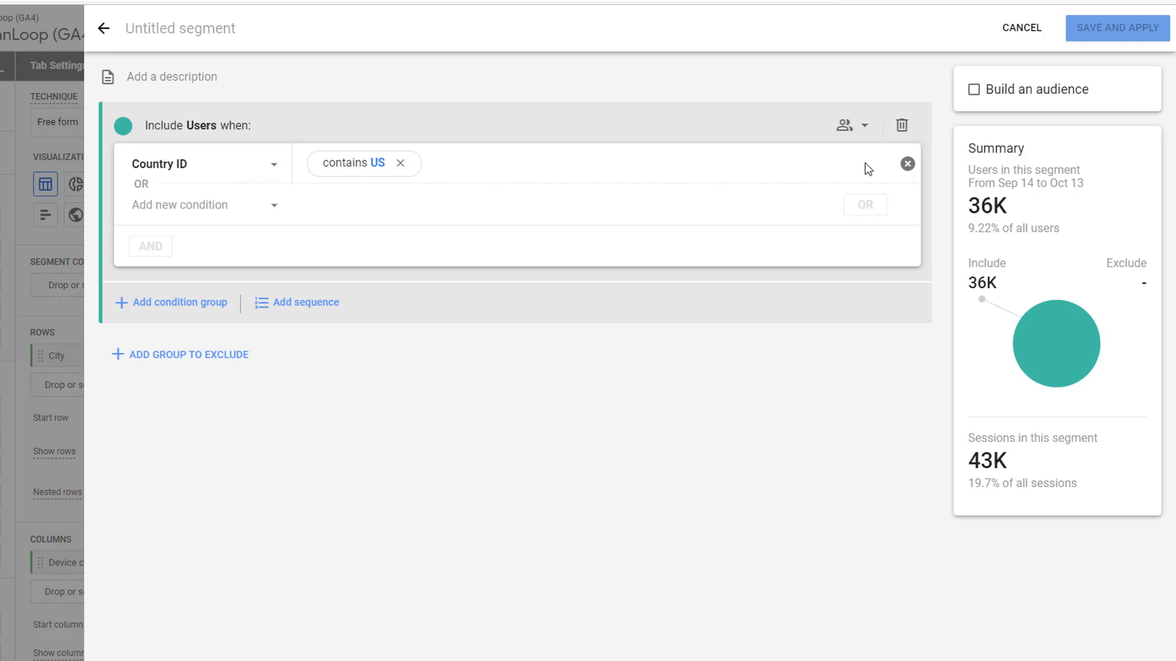
click(245, 220)
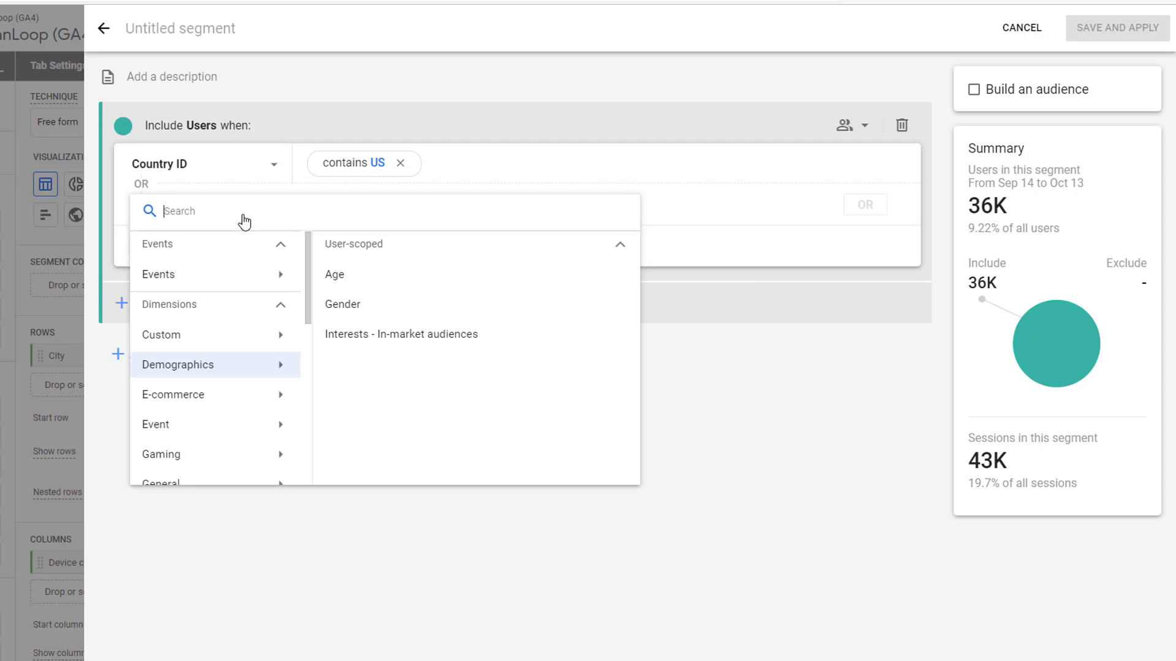
scroll(245, 395, down, 2)
click(244, 412)
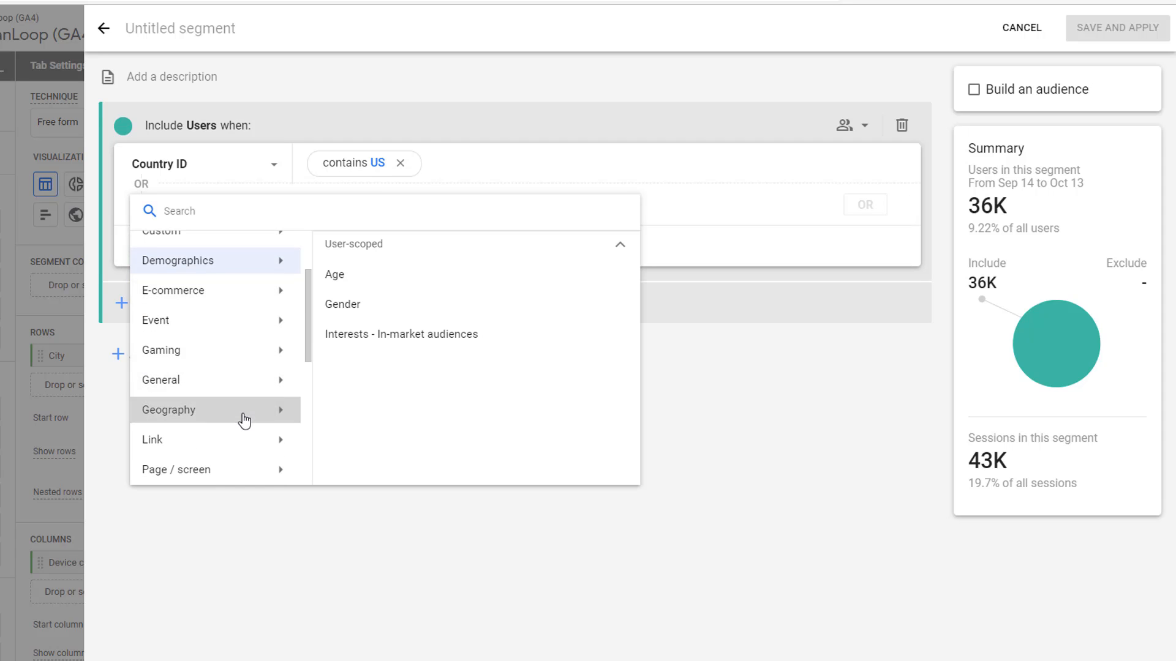
click(346, 335)
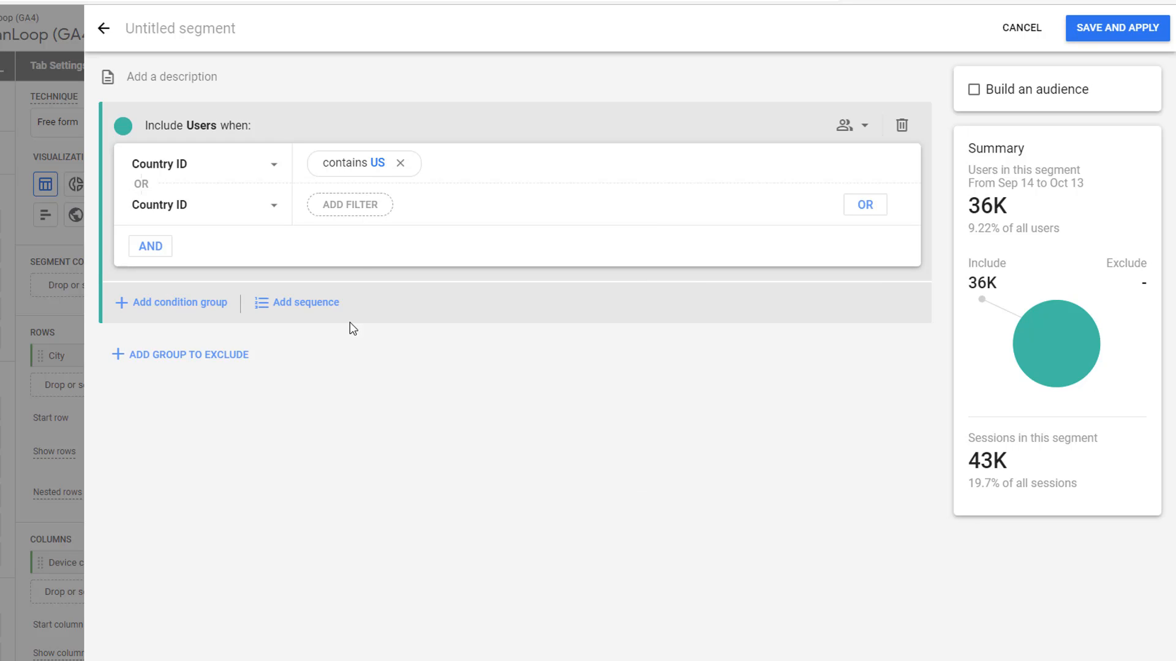
Step: Filter the second Country ID condition to values that contain CA and apply the filter
click(351, 206)
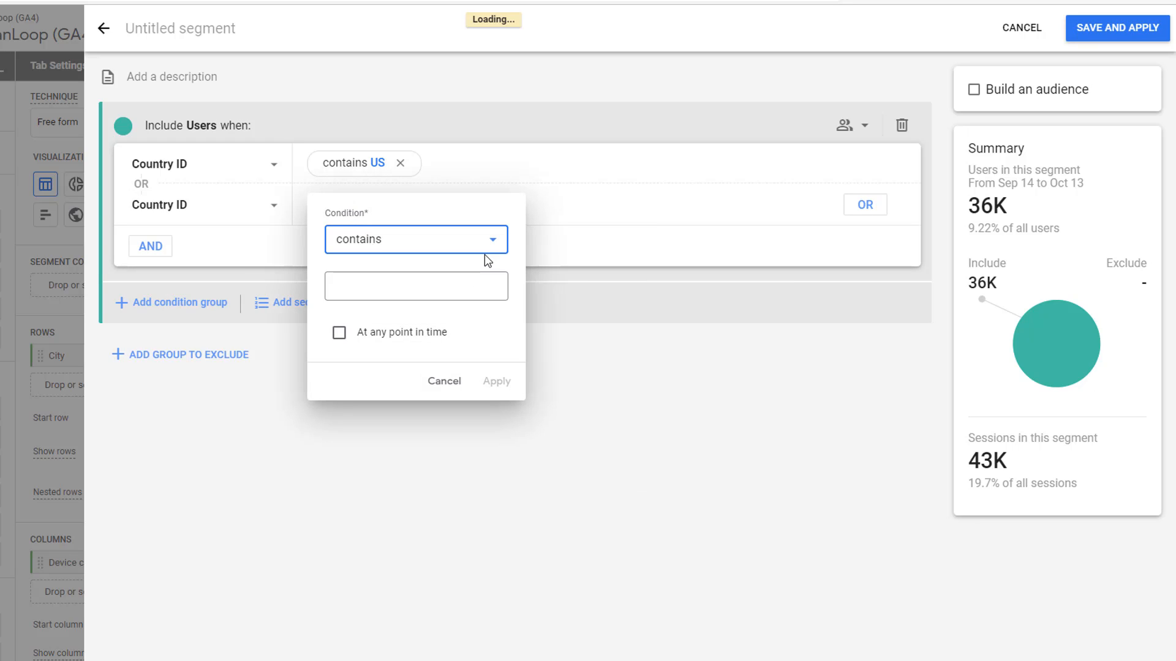
click(388, 288)
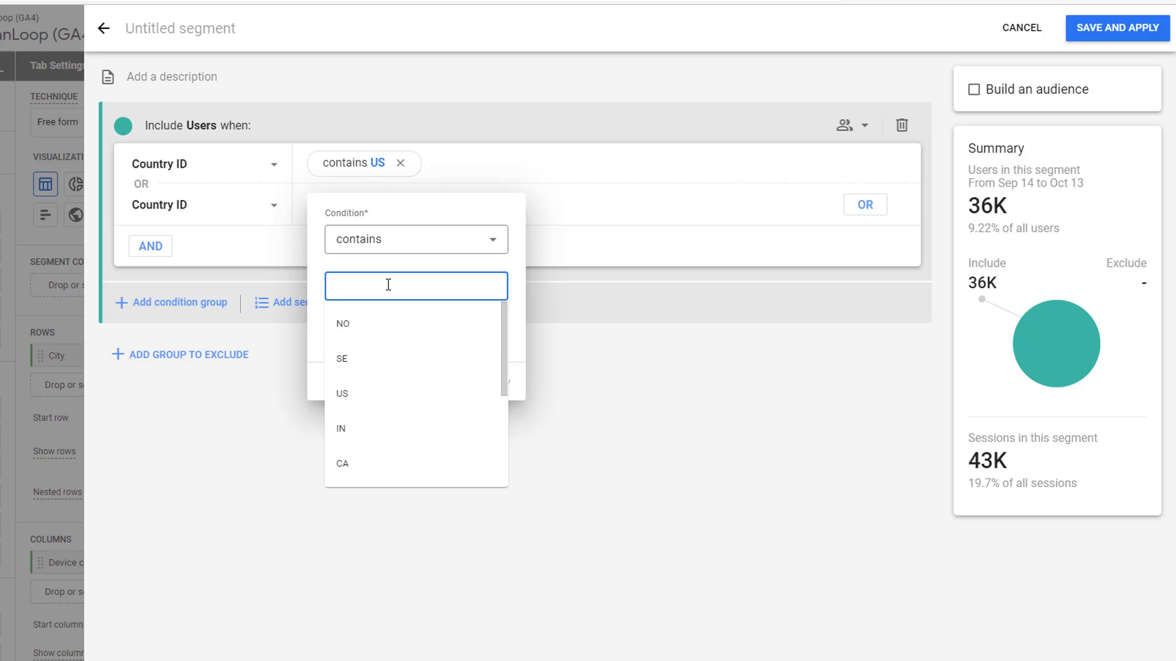
text(CA)
click(496, 383)
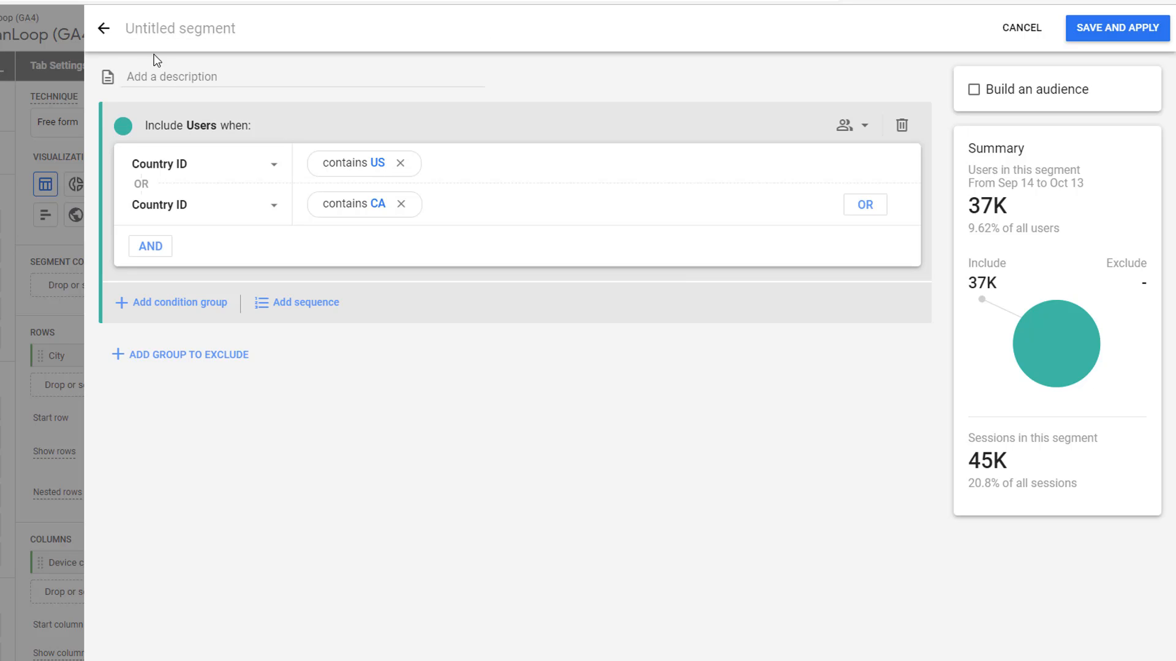
Step: Name the segment "Users in US or Canada", leave its description empty, and save and apply it to the exploration
click(146, 29)
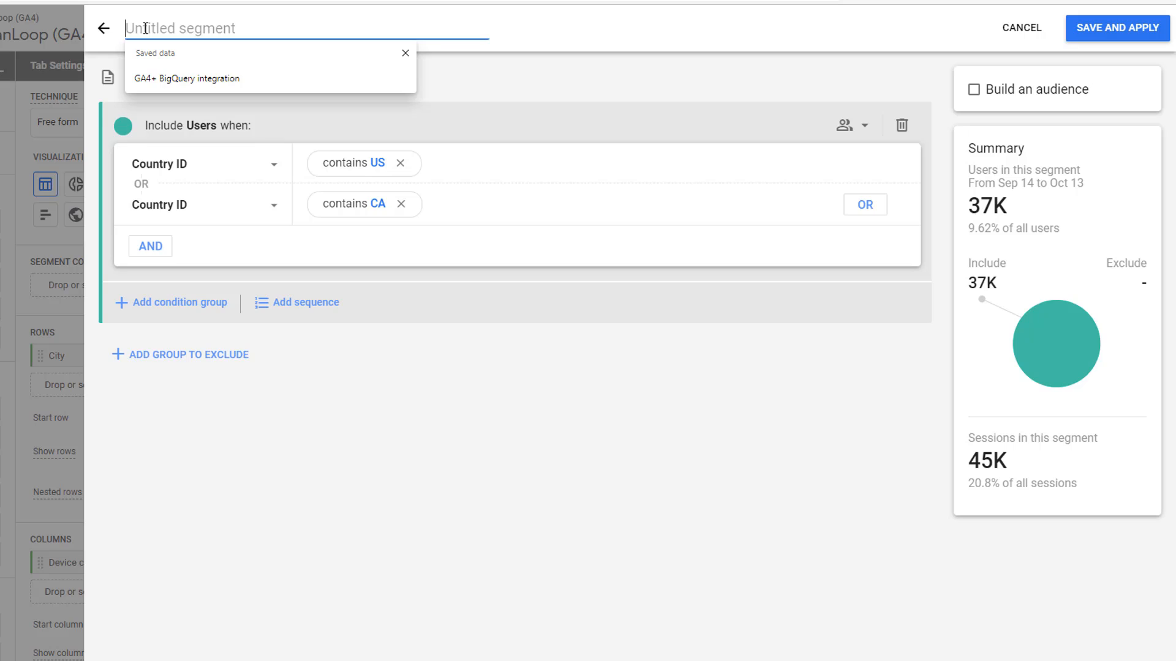
text(Users in )
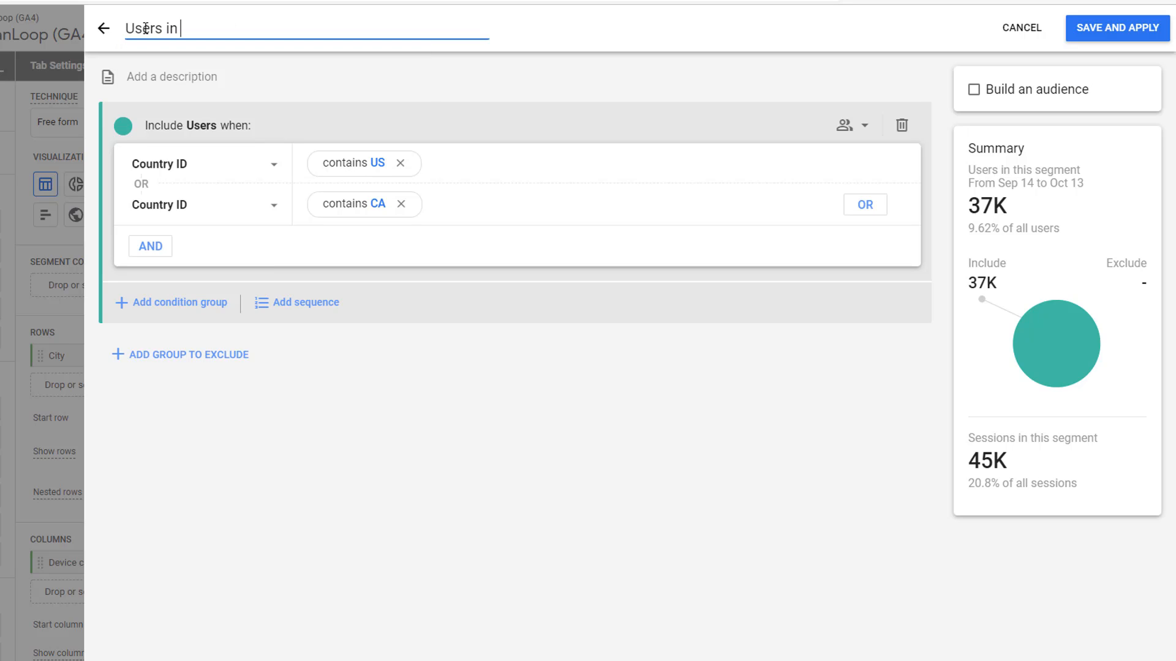
text(US or Canada)
click(213, 76)
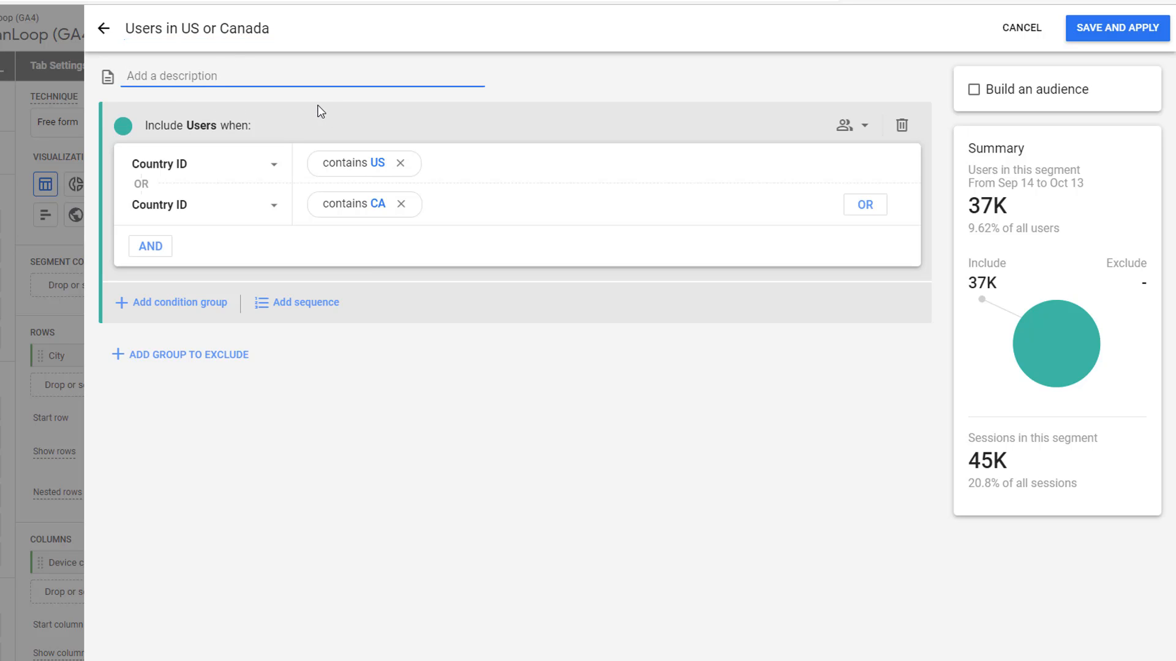
click(1118, 37)
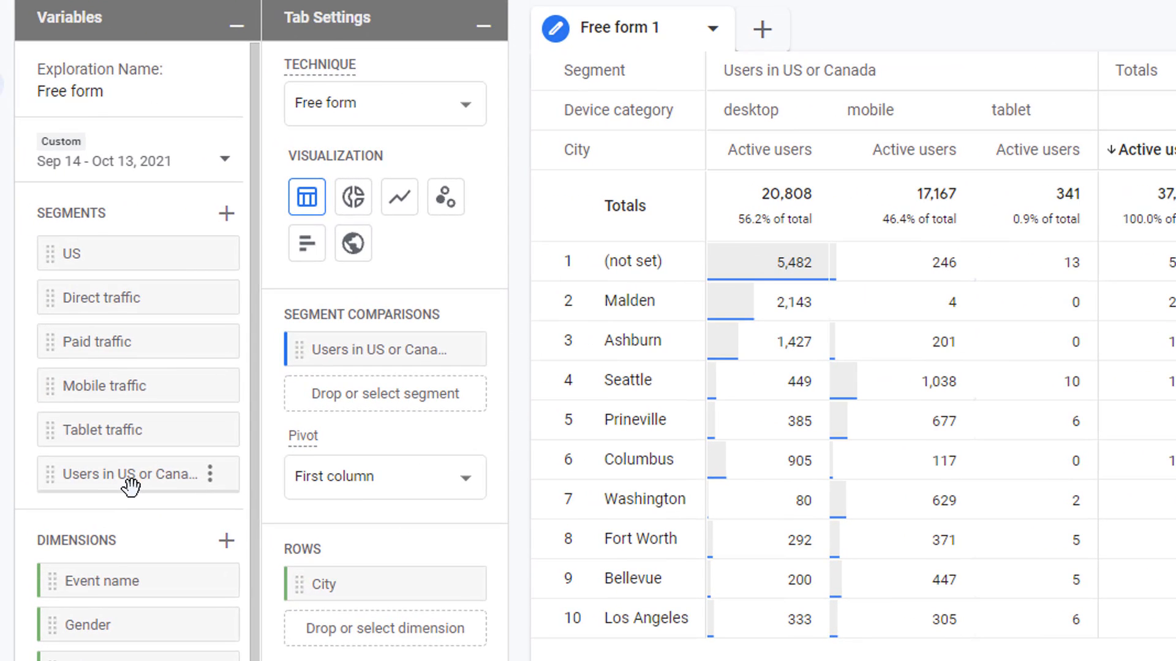
Step: Create a new exploration from the Free form template and start building a custom user segment in it
mouse_move(402, 337)
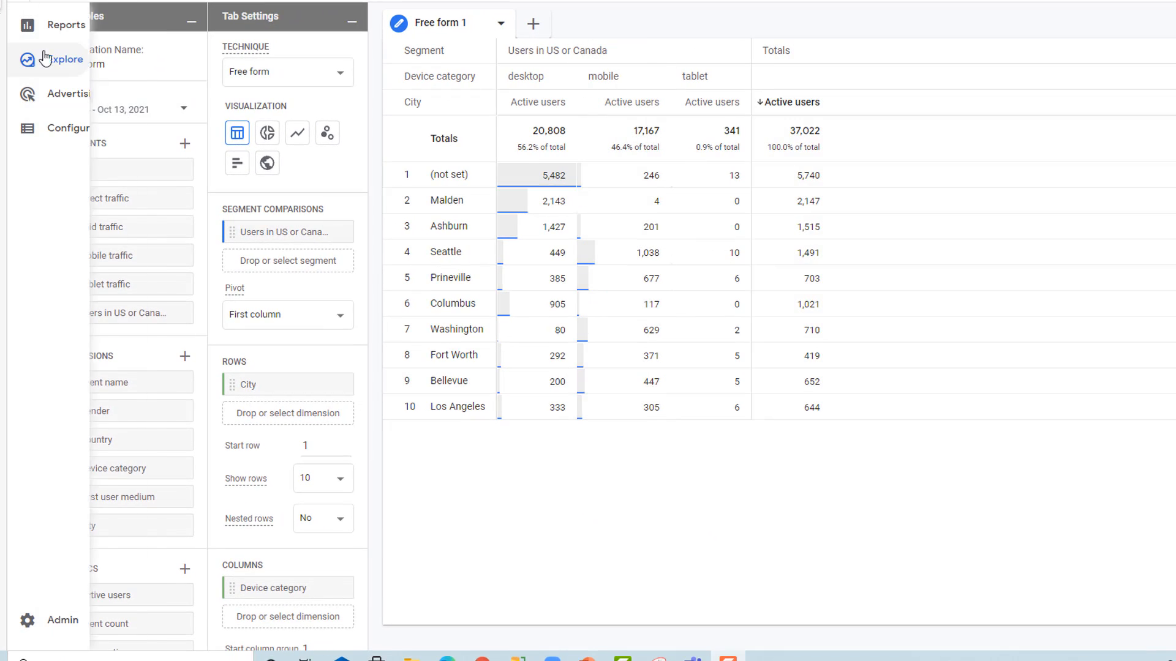
click(26, 60)
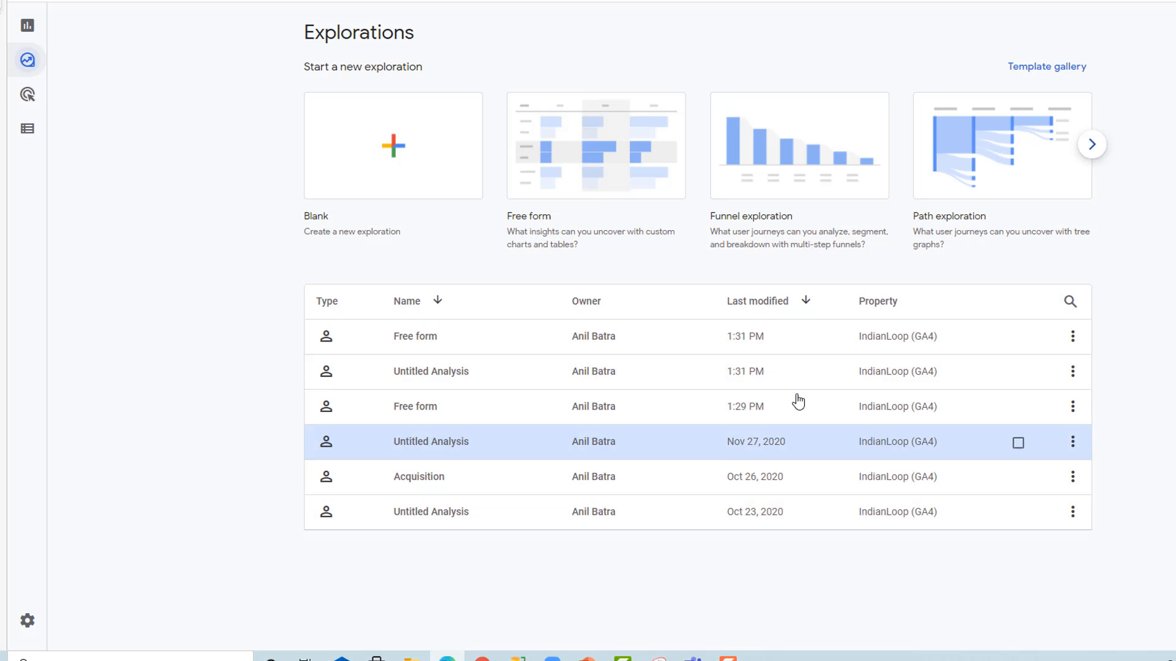
click(594, 189)
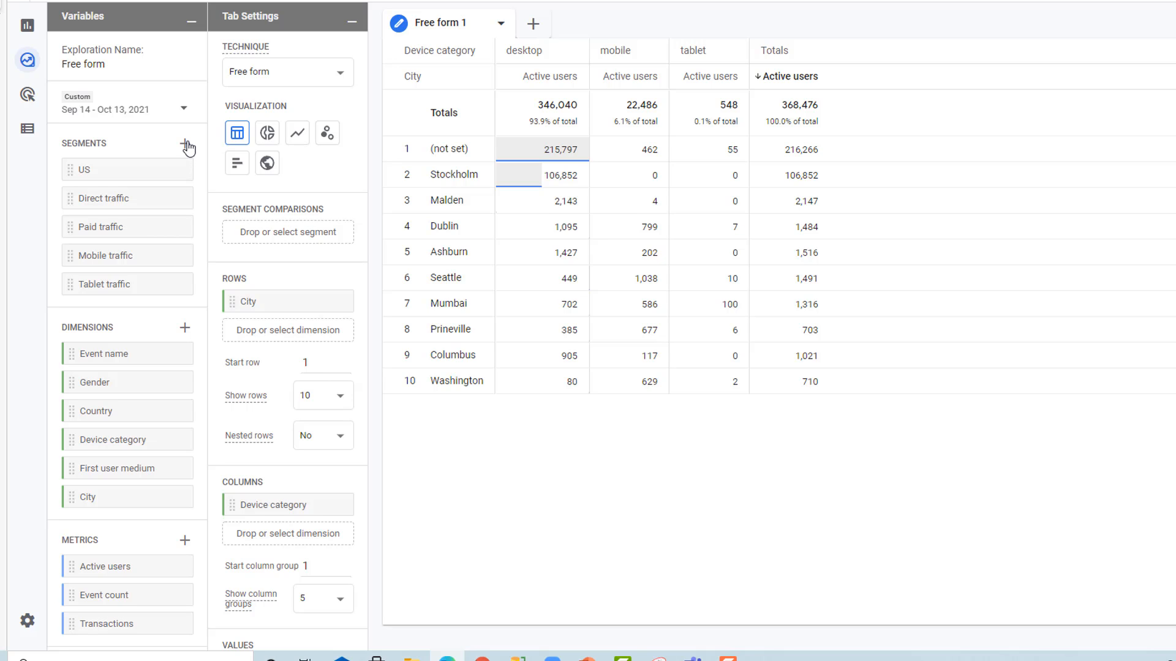
click(187, 145)
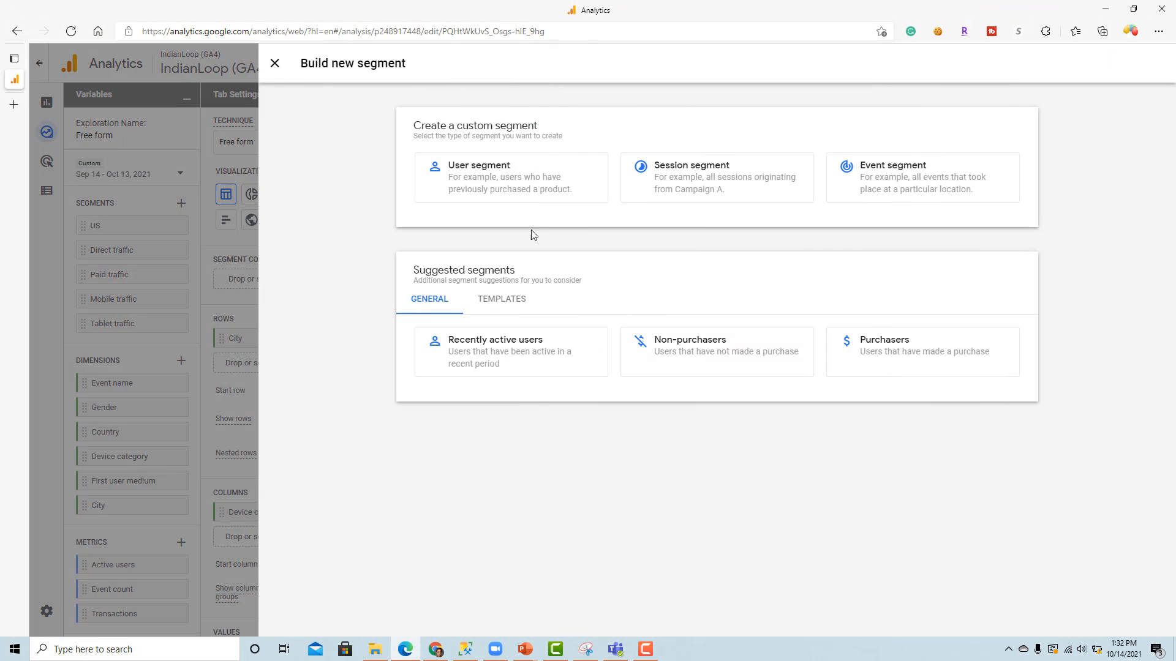
click(499, 187)
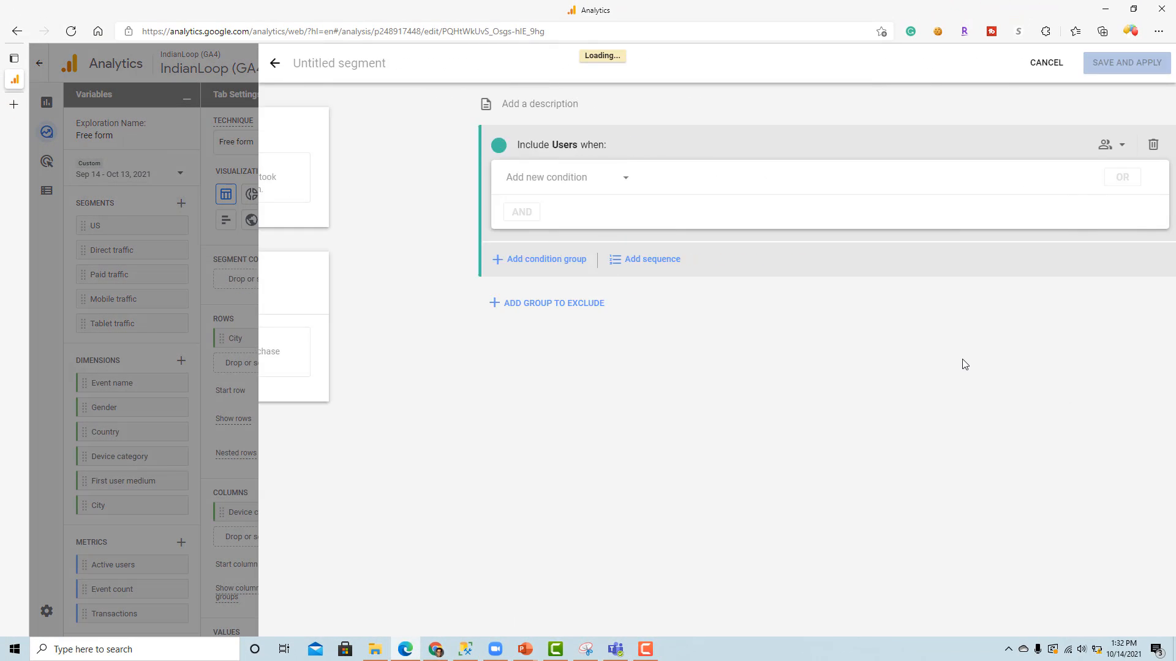